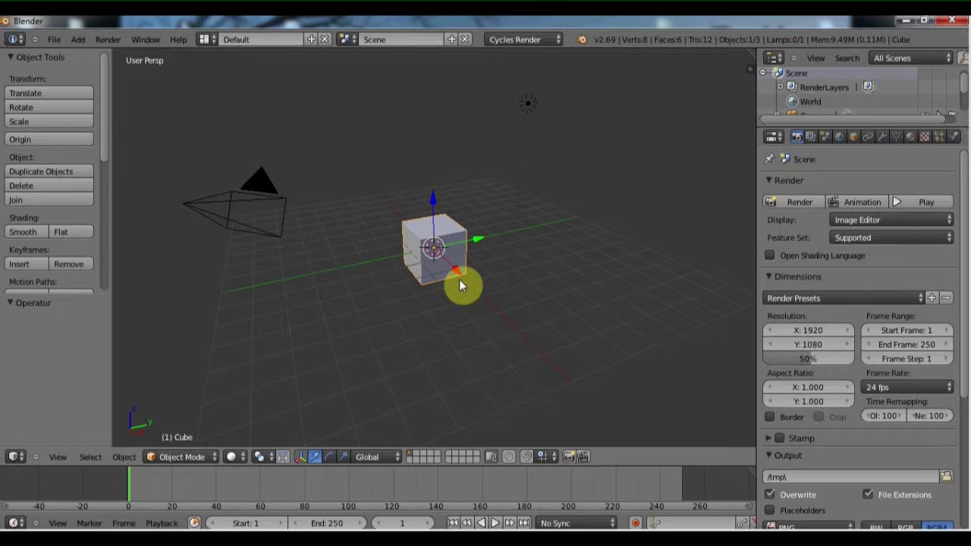
Put the cube into Edit Mode and start Screencast Keys from the N side panel.
{"action": "scroll", "coordinate": [342, 251], "scroll_direction": "up", "scroll_amount": 3}
{"action": "middle_click_drag", "start_coordinate": [341, 251], "coordinate": [219, 157]}
{"action": "scroll", "coordinate": [288, 265], "scroll_direction": "up", "scroll_amount": 4}
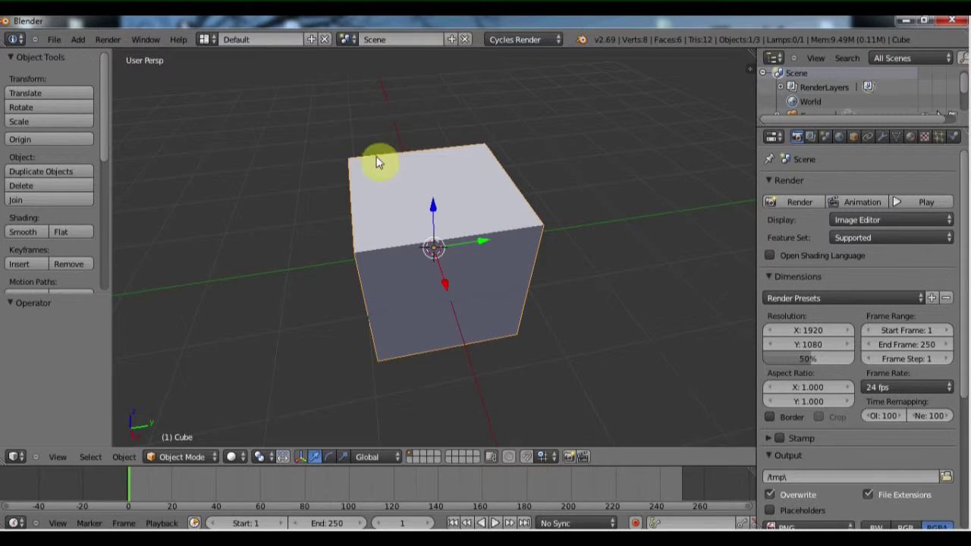
{"action": "middle_click_drag", "start_coordinate": [379, 163], "coordinate": [458, 255]}
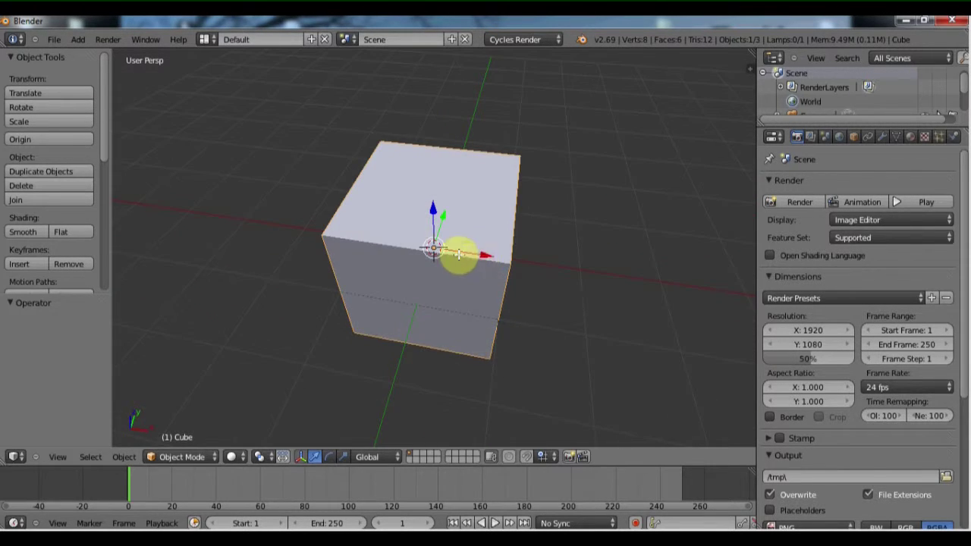
{"action": "key", "text": "Tab"}
{"action": "middle_click_drag", "start_coordinate": [516, 281], "coordinate": [390, 258]}
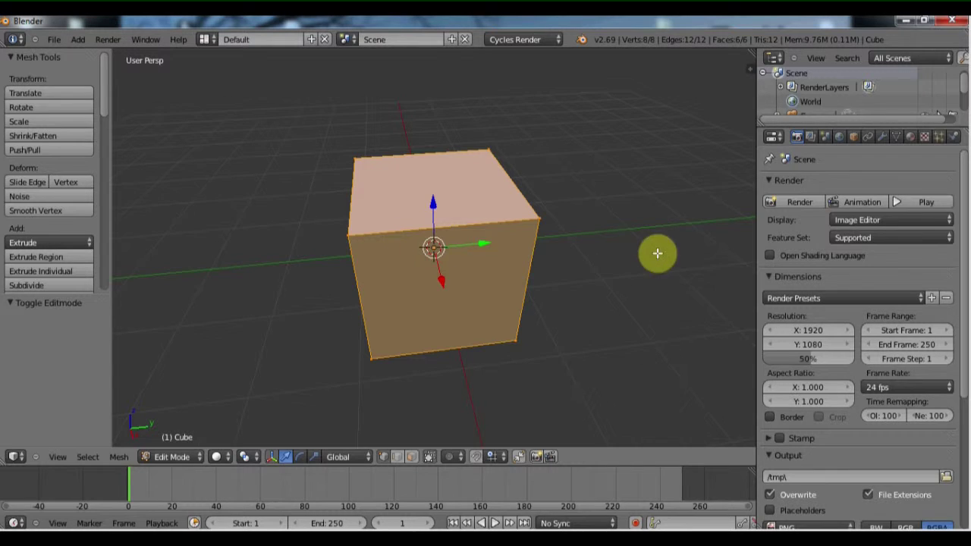
{"action": "key", "text": "n"}
{"action": "scroll", "coordinate": [672, 251], "scroll_direction": "down", "scroll_amount": 10}
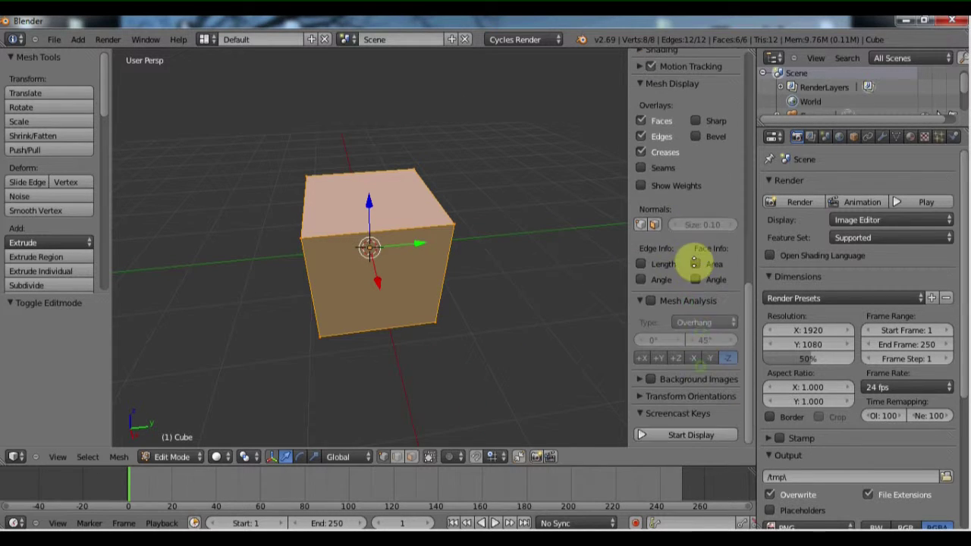
{"action": "left_click", "coordinate": [681, 433]}
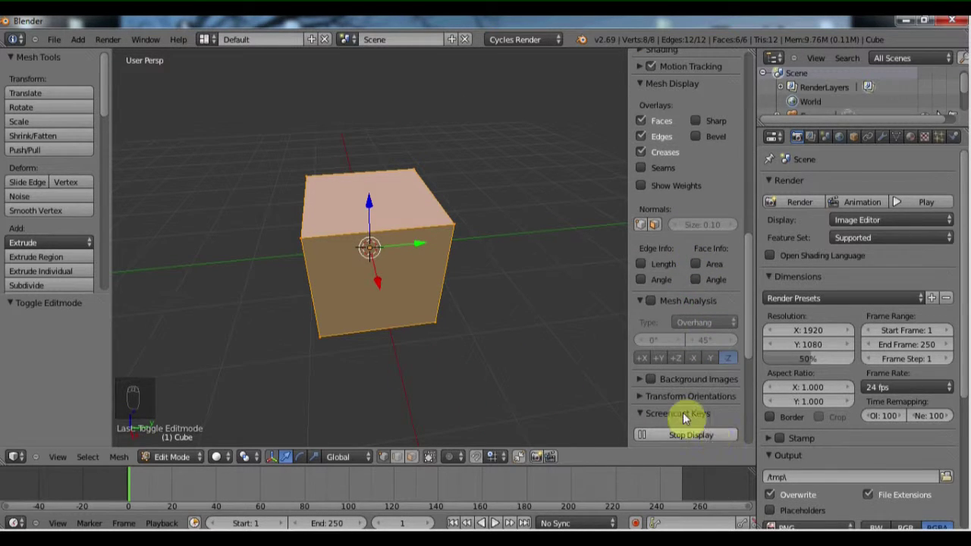
{"action": "scroll", "coordinate": [403, 270], "scroll_direction": "up", "scroll_amount": 5}
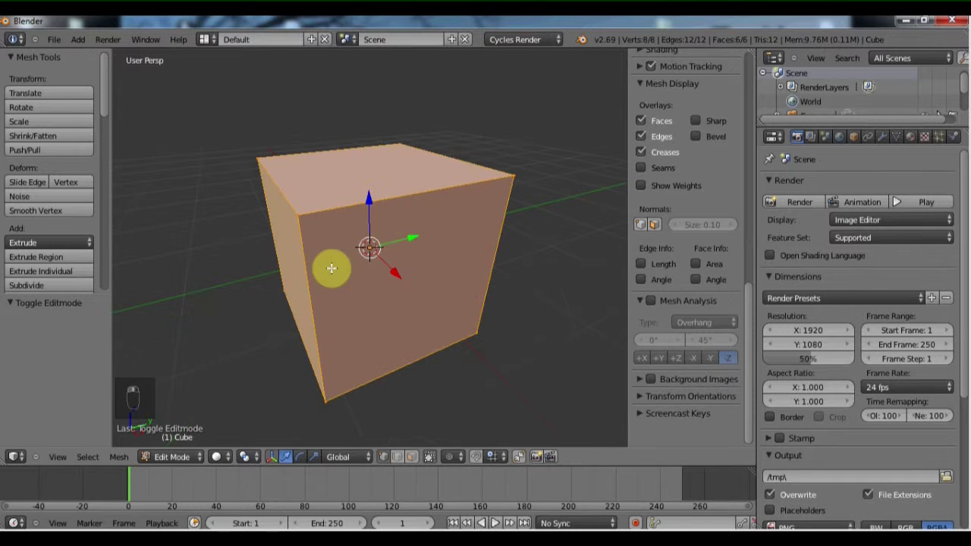
Subdivide the cube twice with W > Subdivide, giving a 4×4 grid per side.
{"action": "key", "text": "w"}
{"action": "left_click", "coordinate": [281, 207]}
{"action": "key", "text": "w"}
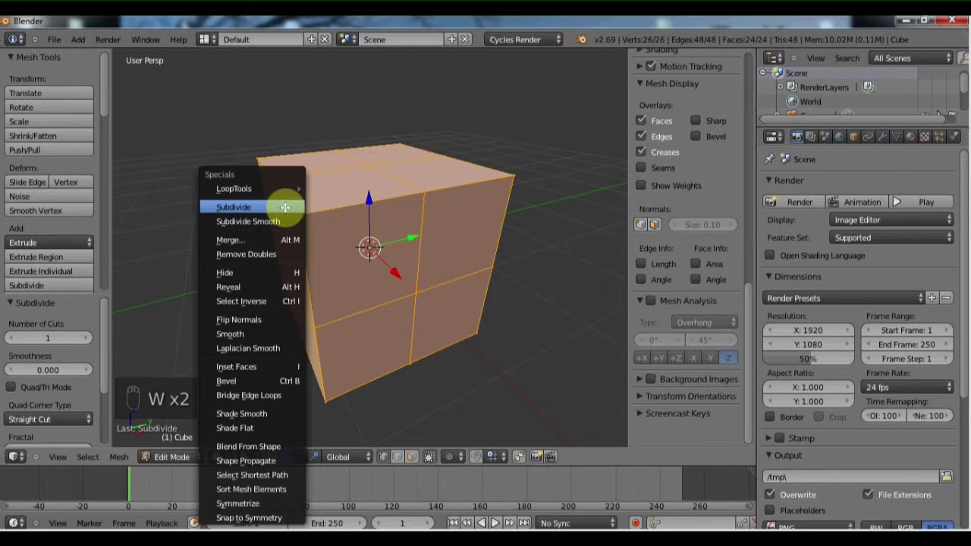
{"action": "left_click", "coordinate": [284, 207]}
{"action": "scroll", "coordinate": [217, 217], "scroll_direction": "down", "scroll_amount": 3}
{"action": "middle_click_drag", "start_coordinate": [217, 217], "coordinate": [386, 261]}
{"action": "scroll", "coordinate": [466, 270], "scroll_direction": "up", "scroll_amount": 2}
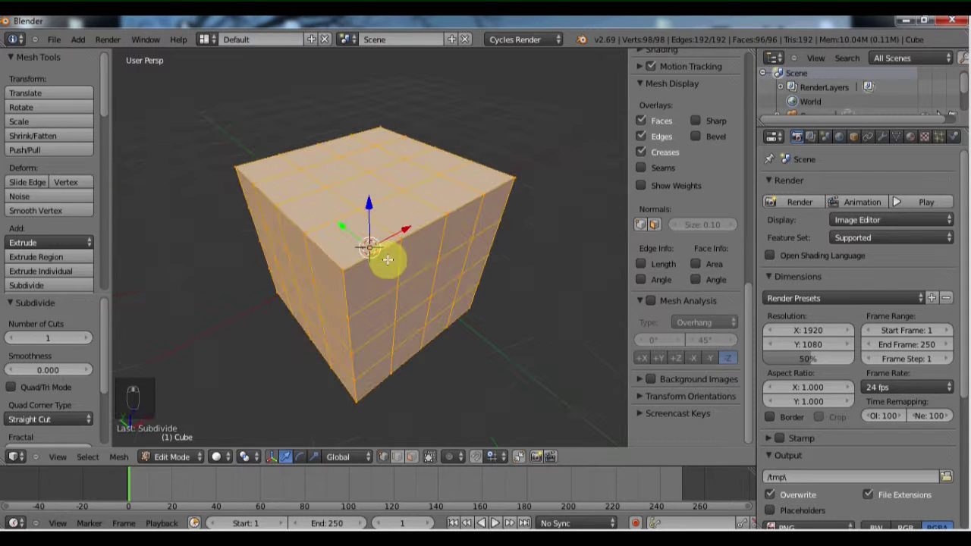
{"action": "middle_click_drag", "start_coordinate": [431, 300], "coordinate": [385, 243]}
{"action": "right_click", "coordinate": [433, 289]}
Box-select the four central front faces, then show the Object Data properties.
{"action": "key", "text": "a"}
{"action": "key", "text": "b"}
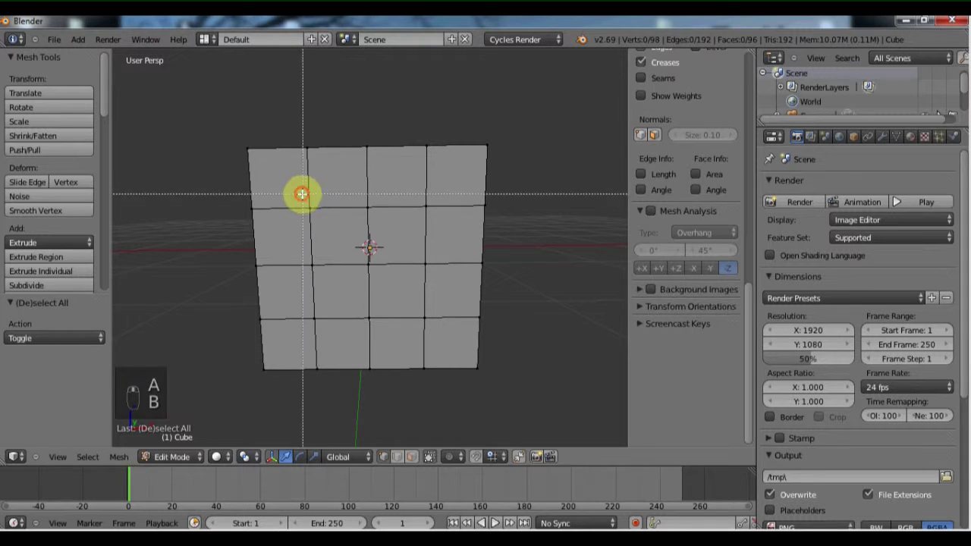
{"action": "left_click_drag", "start_coordinate": [302, 194], "coordinate": [435, 325]}
{"action": "middle_click_drag", "start_coordinate": [435, 325], "coordinate": [378, 328]}
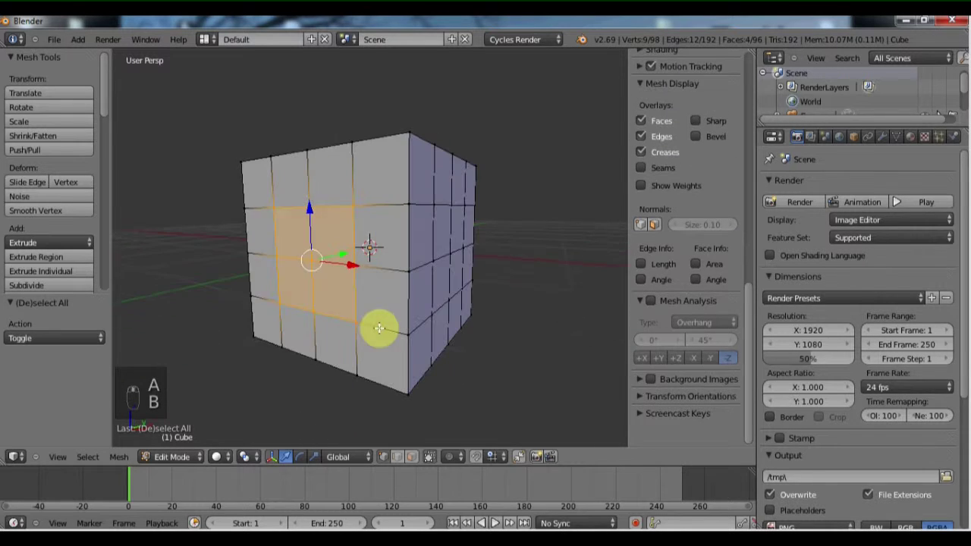
{"action": "middle_click_drag", "start_coordinate": [254, 277], "coordinate": [288, 275]}
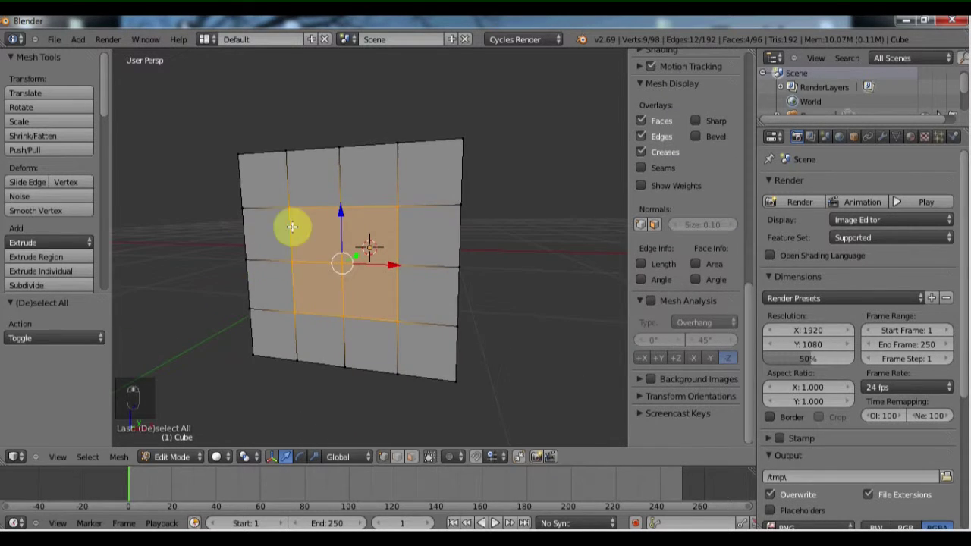
{"action": "middle_click_drag", "start_coordinate": [444, 186], "coordinate": [410, 181]}
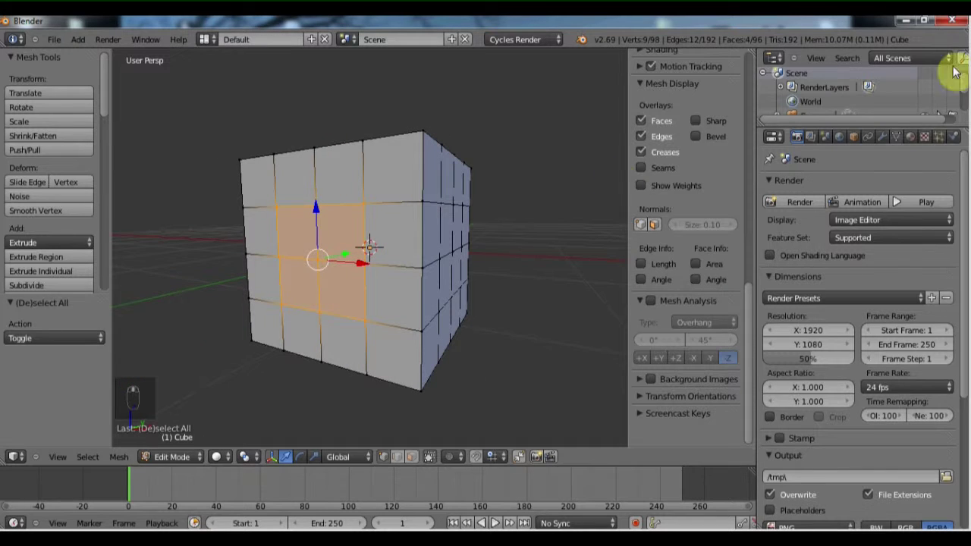
{"action": "left_click", "coordinate": [896, 132]}
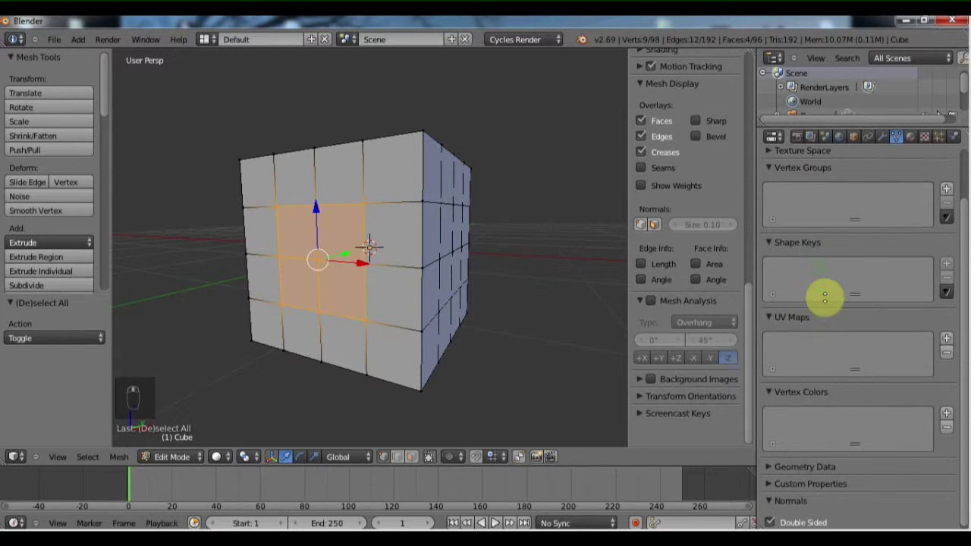
{"action": "scroll", "coordinate": [827, 242], "scroll_direction": "down", "scroll_amount": 2}
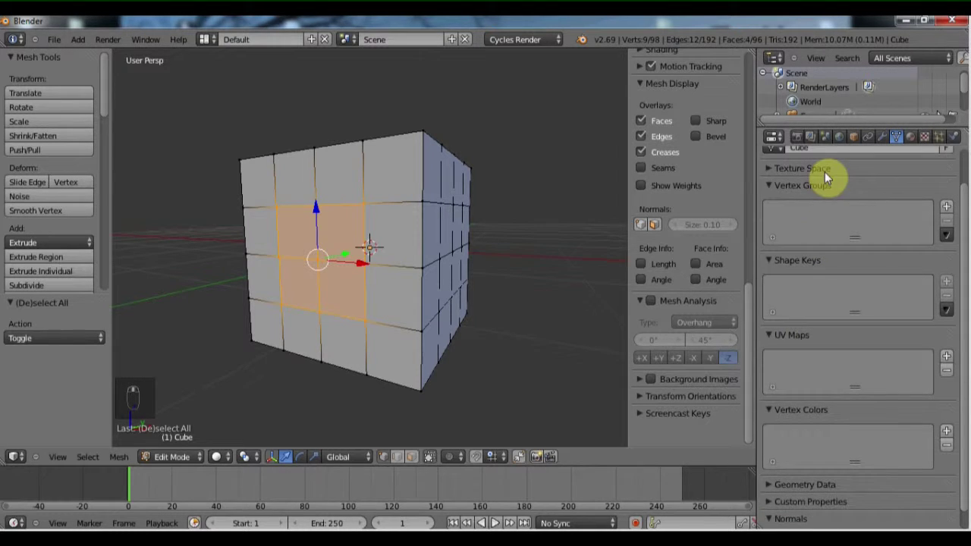
Add a new vertex group named 'Vertex group 1' and deselect all faces.
{"action": "left_click", "coordinate": [947, 205]}
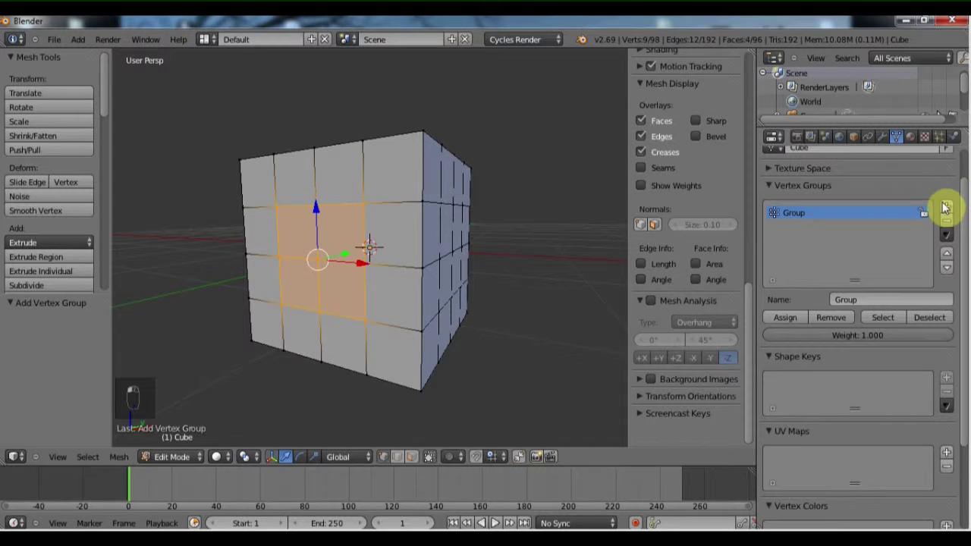
{"action": "left_click", "coordinate": [919, 301]}
{"action": "type", "text": "Vertex g"}
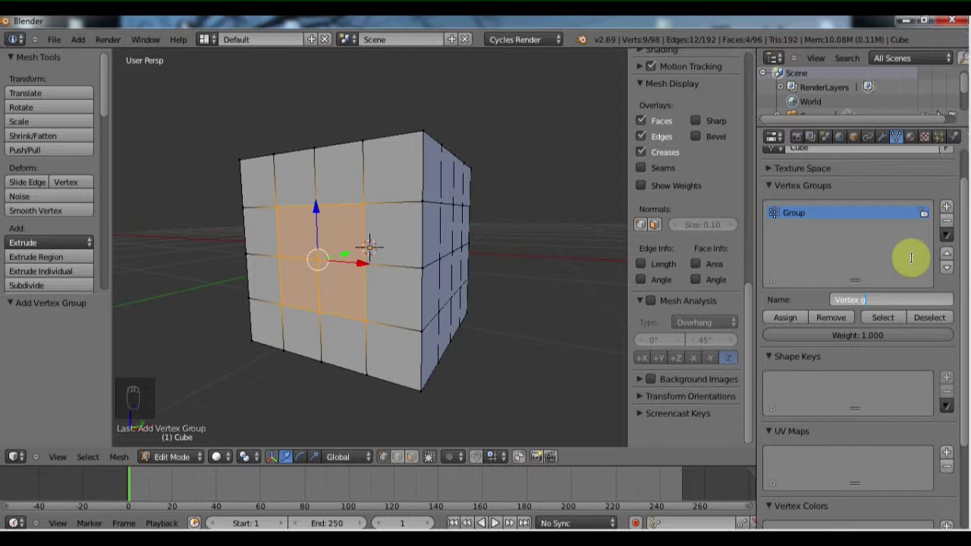
{"action": "type", "text": "roup 1"}
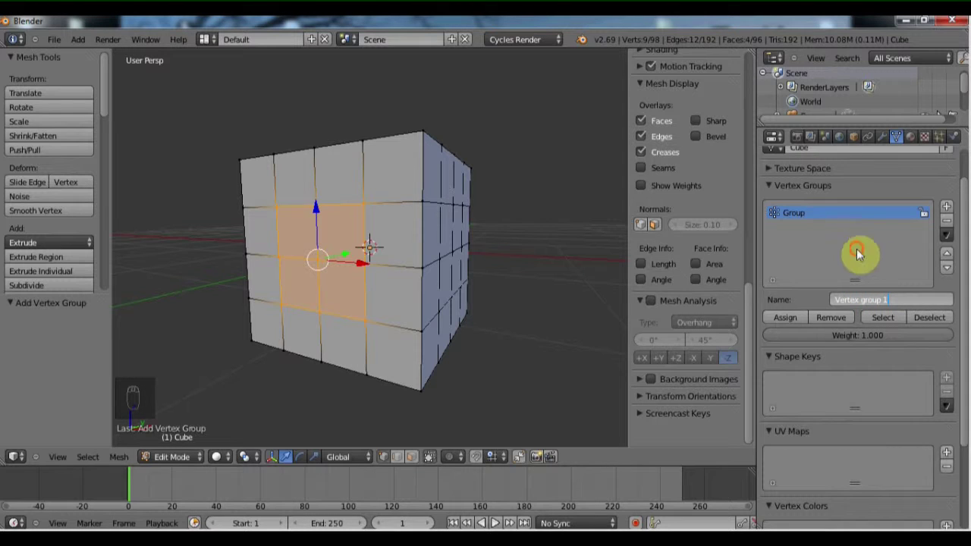
{"action": "key", "text": "Return"}
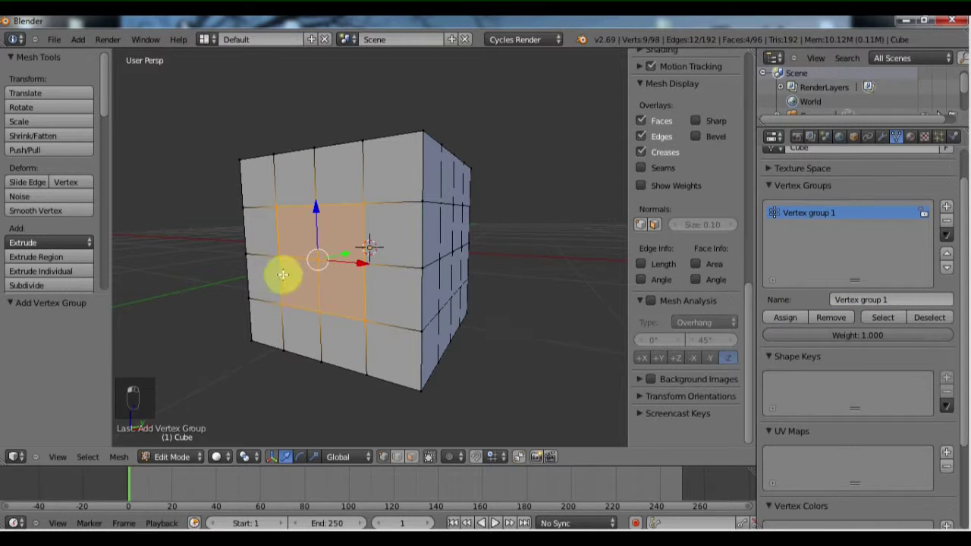
{"action": "key", "text": "a"}
Verify Vertex group 1 by selecting and then deselecting its faces in Edit Mode.
{"action": "key", "text": "Tab"}
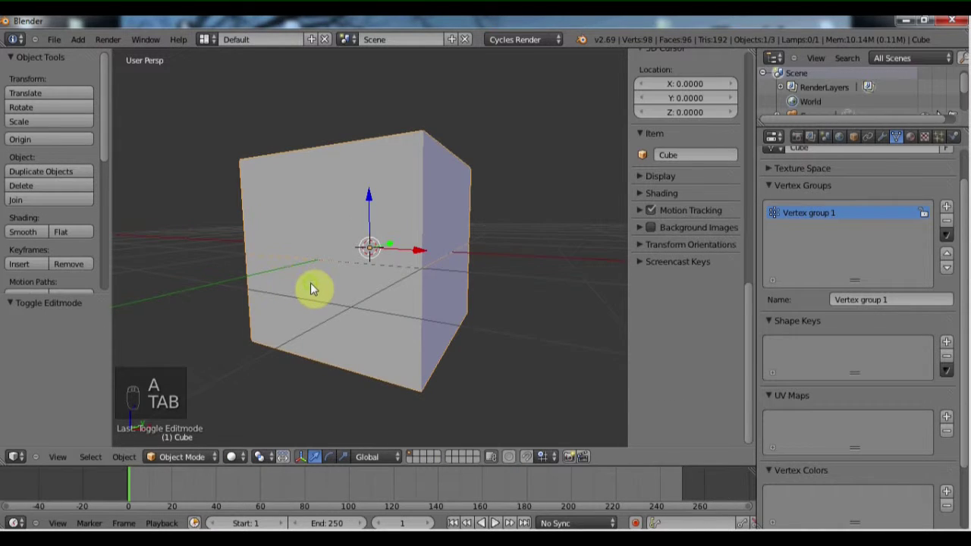
{"action": "middle_click_drag", "start_coordinate": [312, 285], "coordinate": [461, 306]}
{"action": "key", "text": "Tab"}
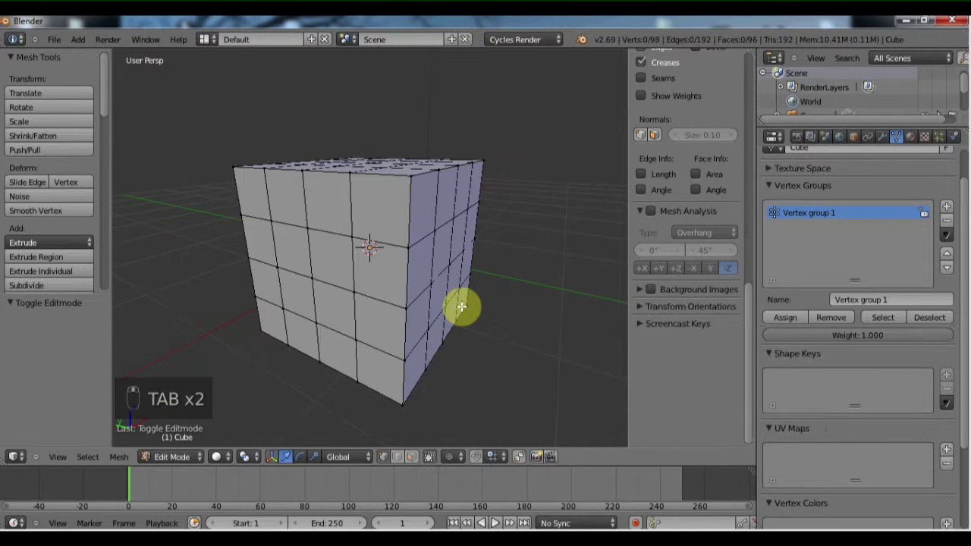
{"action": "middle_click_drag", "start_coordinate": [379, 286], "coordinate": [326, 288]}
{"action": "middle_click_drag", "start_coordinate": [96, 288], "coordinate": [342, 310]}
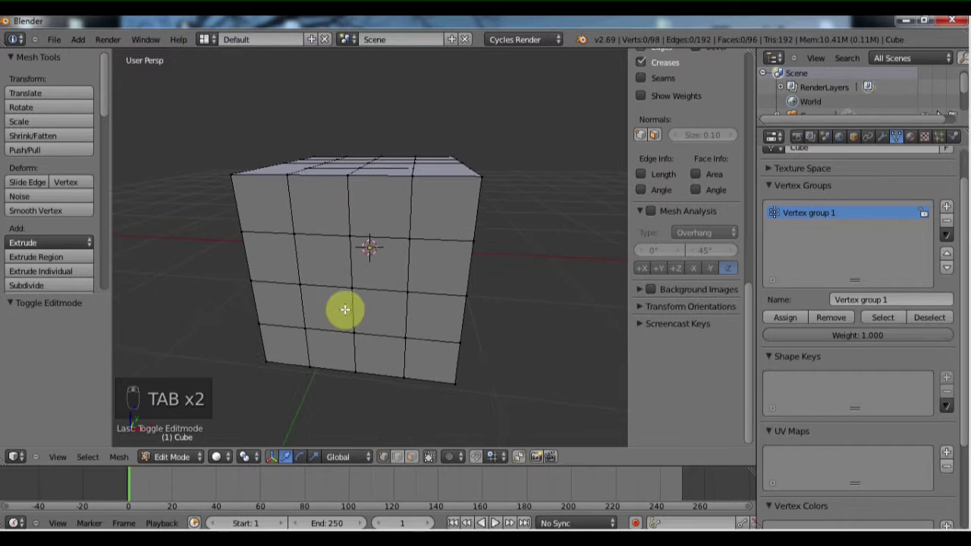
{"action": "left_click", "coordinate": [884, 318]}
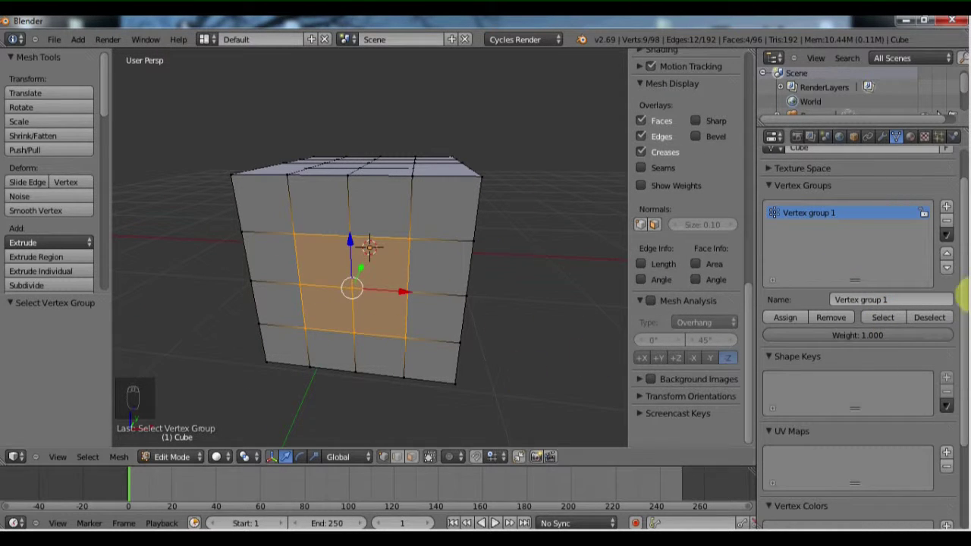
{"action": "left_click", "coordinate": [941, 319]}
{"action": "scroll", "coordinate": [682, 304], "scroll_direction": "down", "scroll_amount": 3}
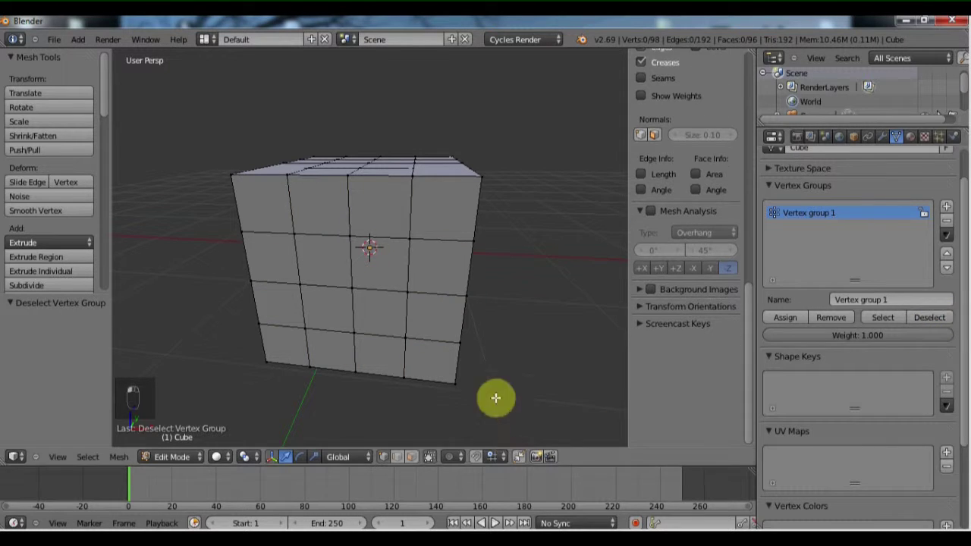
{"action": "scroll", "coordinate": [524, 288], "scroll_direction": "down", "scroll_amount": 3}
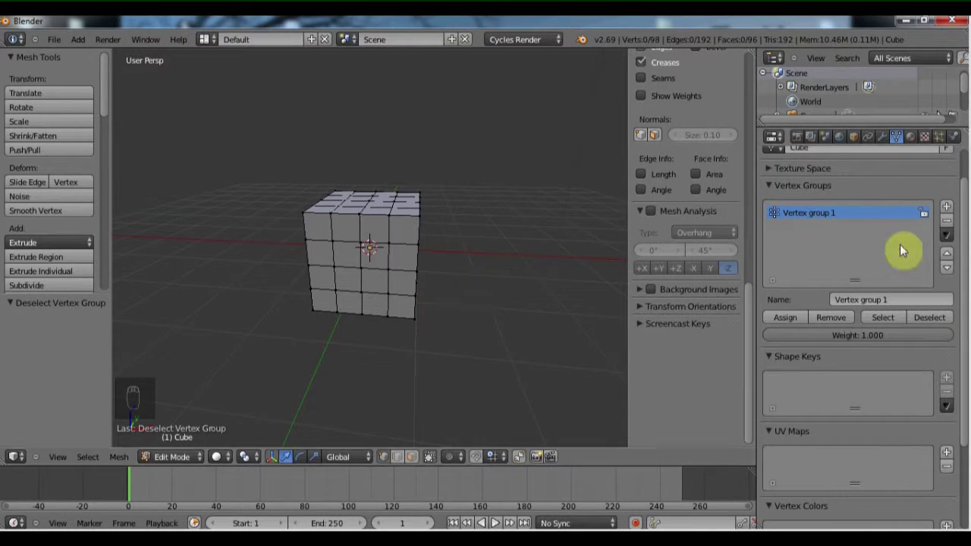
In Object Mode, add a particle system to the cube and set its type to Hair.
{"action": "key", "text": "Tab"}
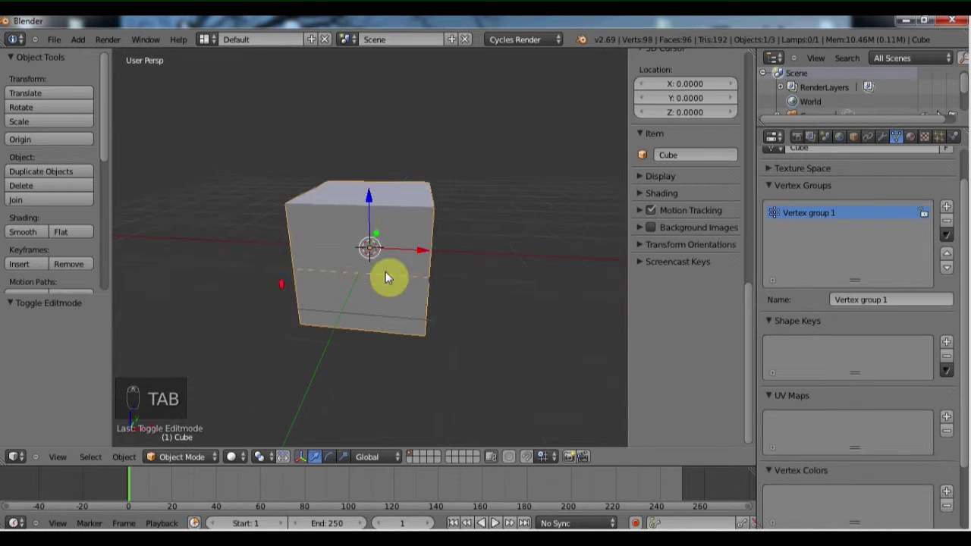
{"action": "middle_click_drag", "start_coordinate": [385, 271], "coordinate": [435, 276]}
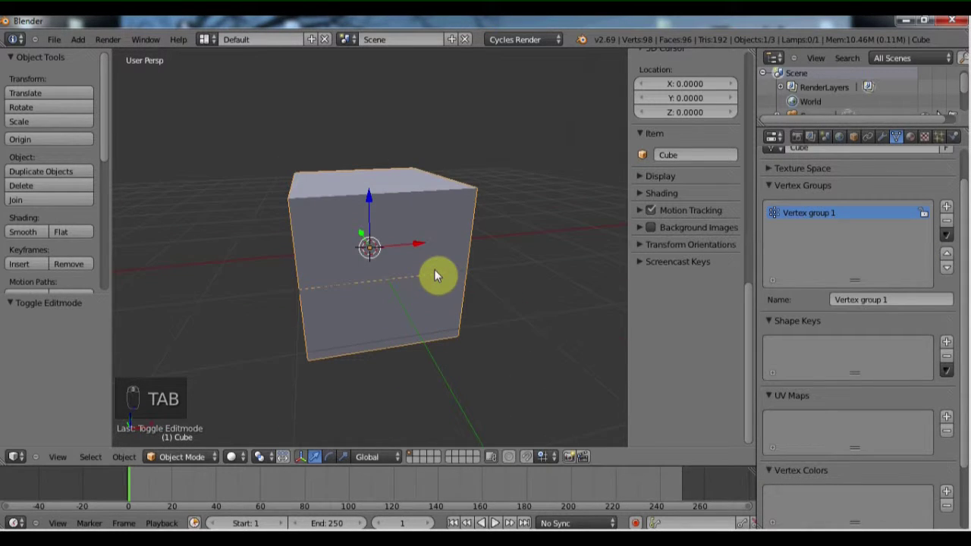
{"action": "left_click", "coordinate": [939, 137]}
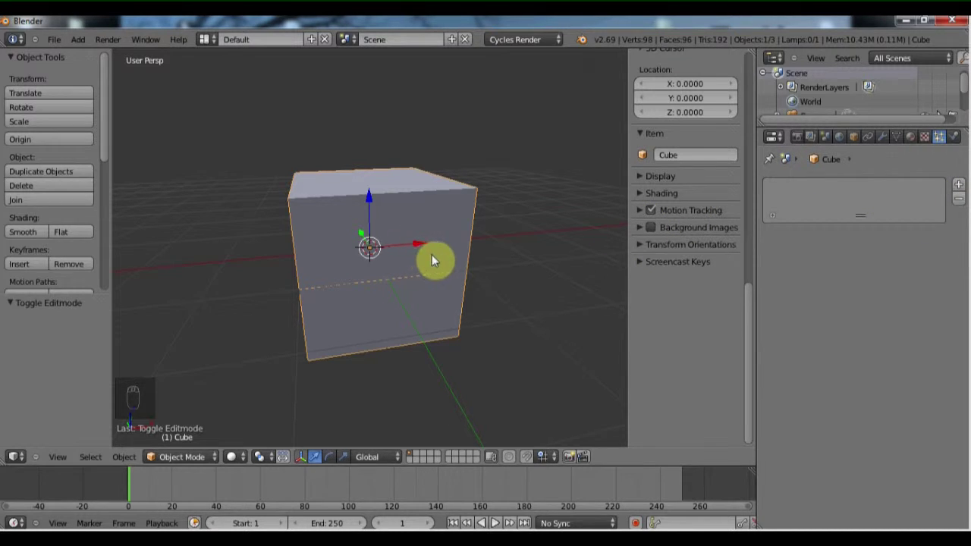
{"action": "left_click", "coordinate": [957, 187]}
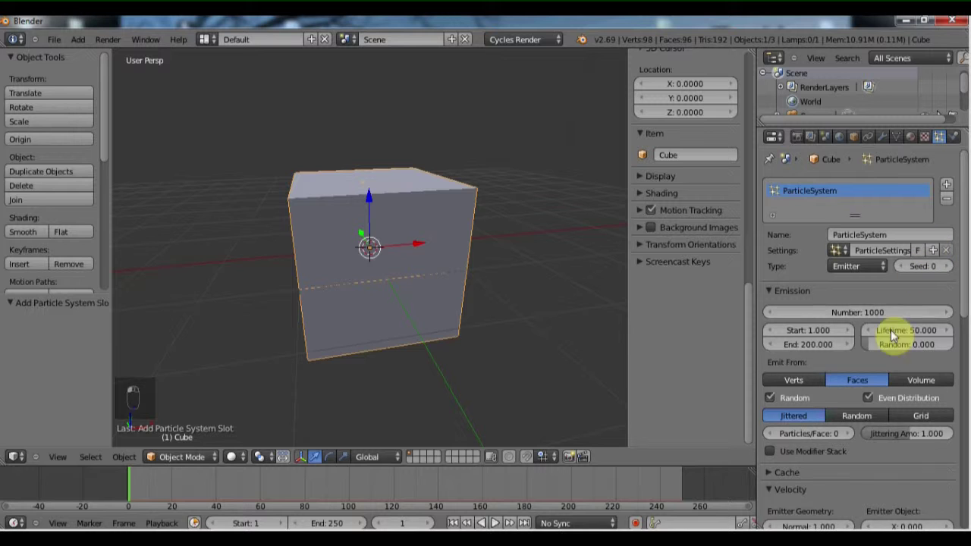
{"action": "left_click", "coordinate": [842, 266]}
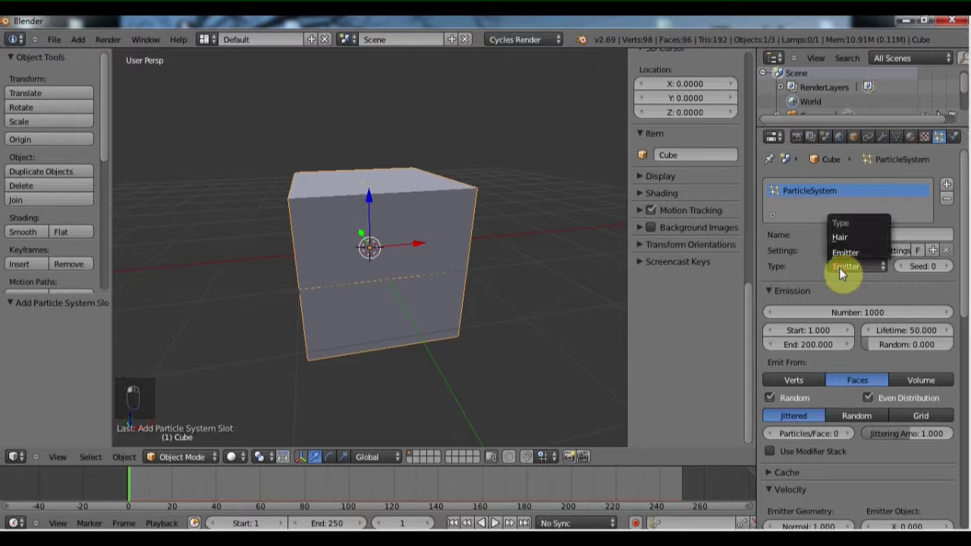
{"action": "left_click", "coordinate": [849, 237]}
{"action": "middle_click_drag", "start_coordinate": [503, 293], "coordinate": [358, 309]}
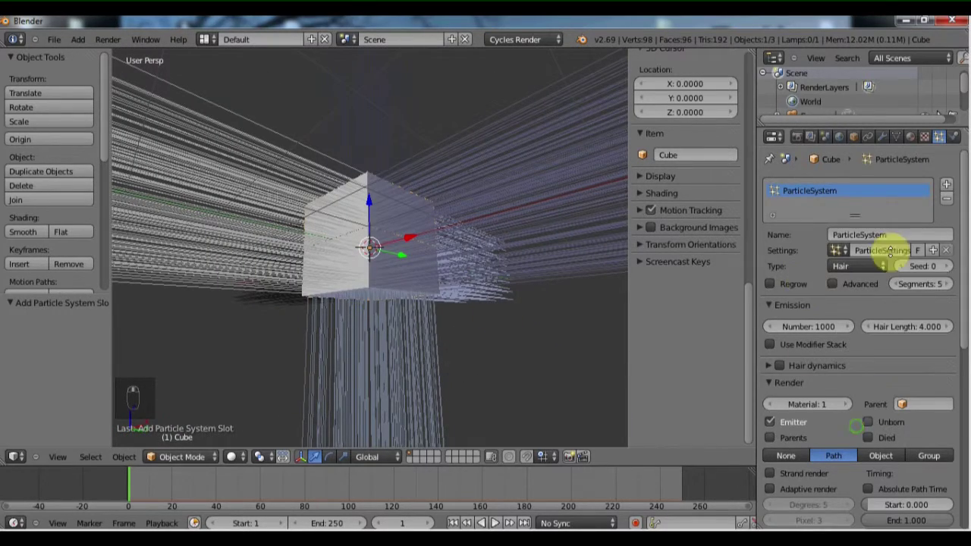
{"action": "scroll", "coordinate": [886, 254], "scroll_direction": "down", "scroll_amount": 5}
{"action": "scroll", "coordinate": [804, 341], "scroll_direction": "down", "scroll_amount": 5}
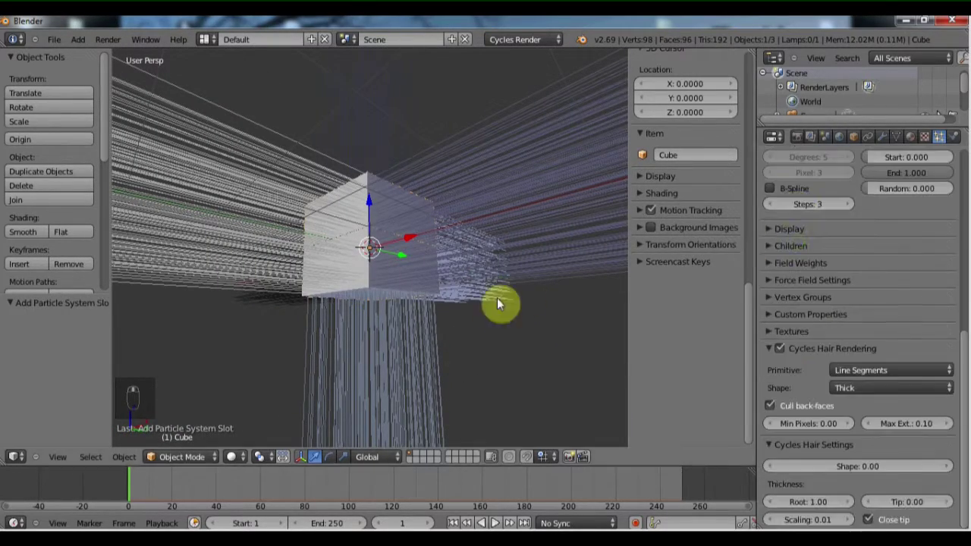
Set the particle Density vertex group to Vertex group 1, then toggle Edit Mode to check.
{"action": "left_click", "coordinate": [780, 298]}
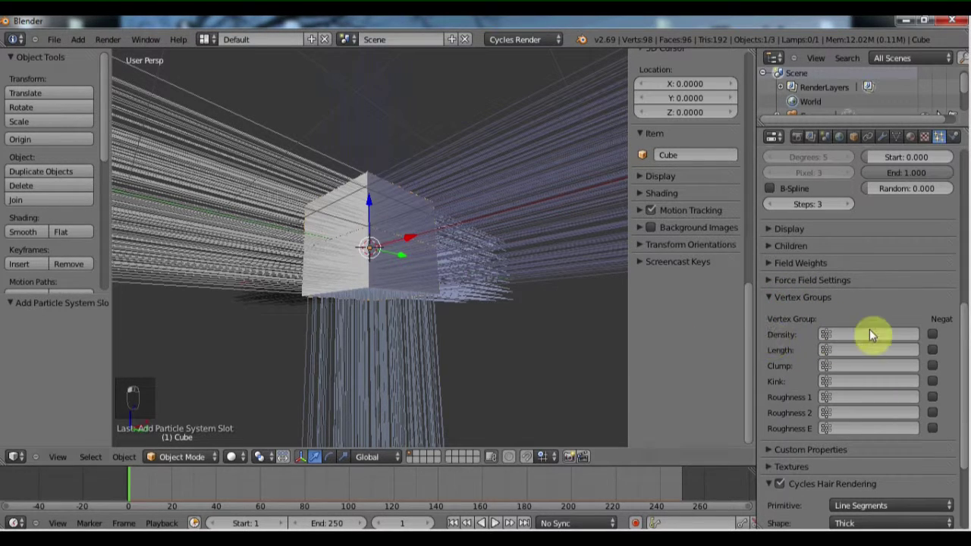
{"action": "left_click", "coordinate": [870, 334]}
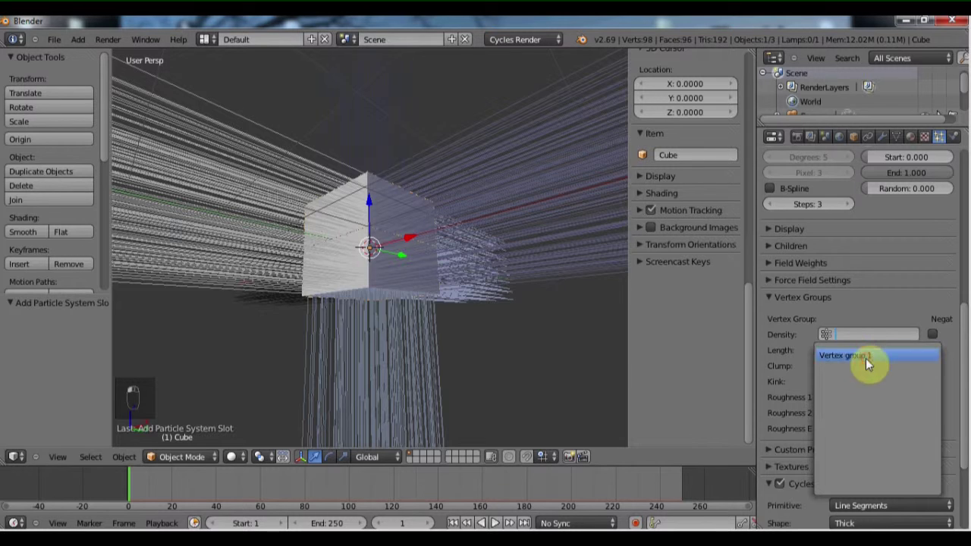
{"action": "left_click", "coordinate": [866, 358]}
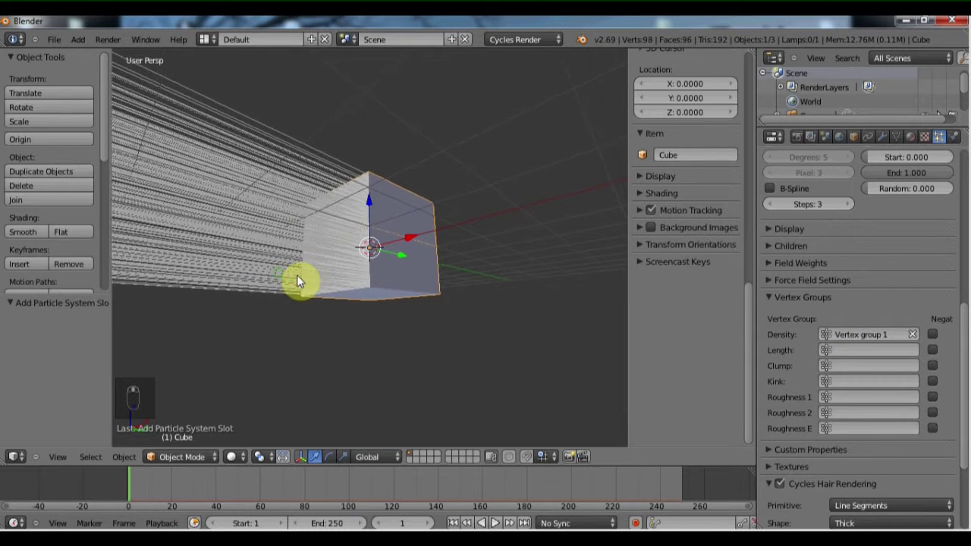
{"action": "middle_click_drag", "start_coordinate": [297, 280], "coordinate": [321, 273]}
{"action": "key", "text": "Tab"}
{"action": "scroll", "coordinate": [279, 254], "scroll_direction": "down", "scroll_amount": 3}
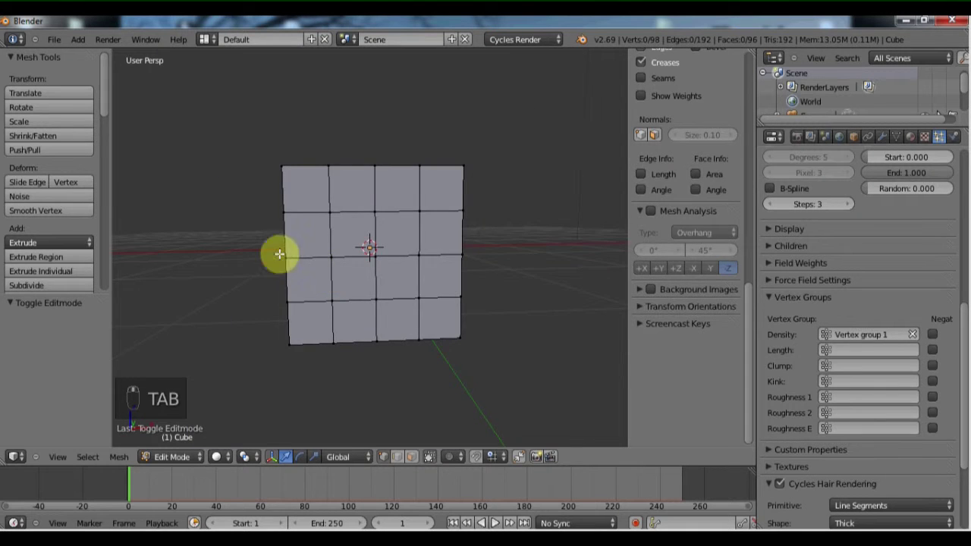
{"action": "key", "text": "Tab"}
{"action": "middle_click_drag", "start_coordinate": [249, 245], "coordinate": [826, 316]}
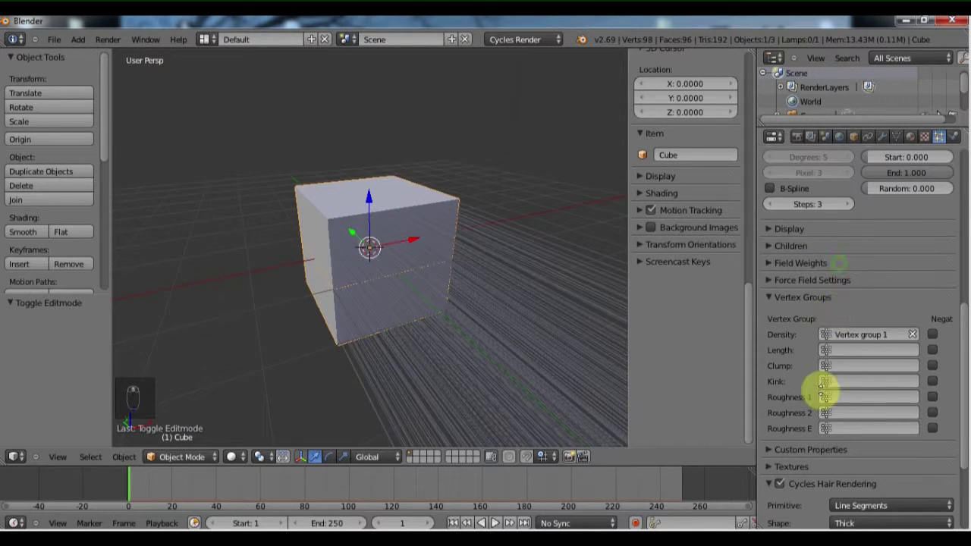
{"action": "scroll", "coordinate": [823, 384], "scroll_direction": "up", "scroll_amount": 10}
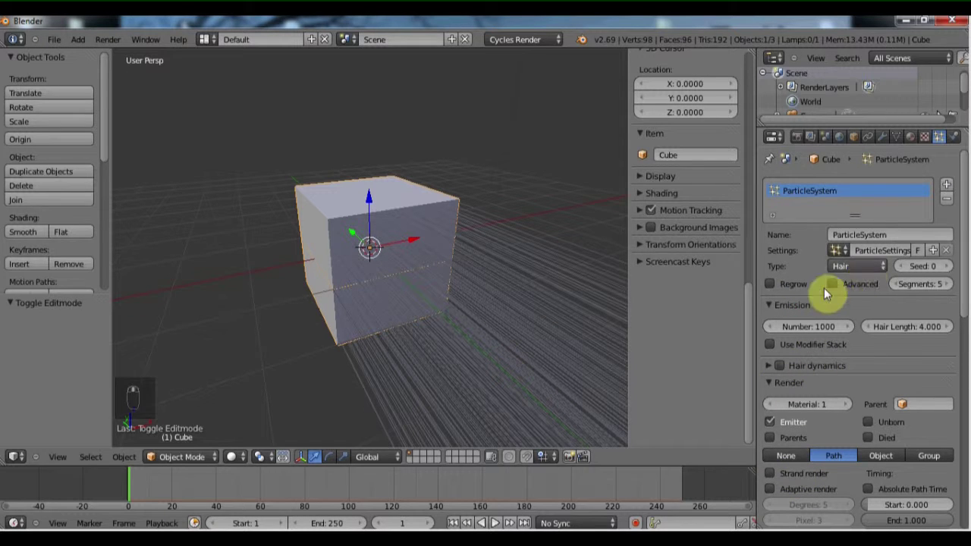
Keep the hair rendered as Path and browse the Display and Children particle panels.
{"action": "scroll", "coordinate": [846, 292], "scroll_direction": "down", "scroll_amount": 6}
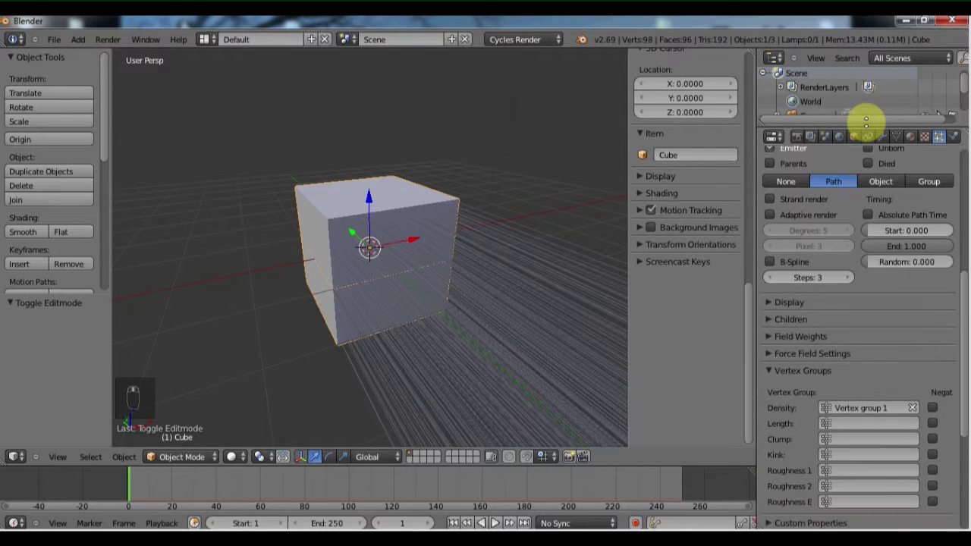
{"action": "scroll", "coordinate": [830, 311], "scroll_direction": "up", "scroll_amount": 2}
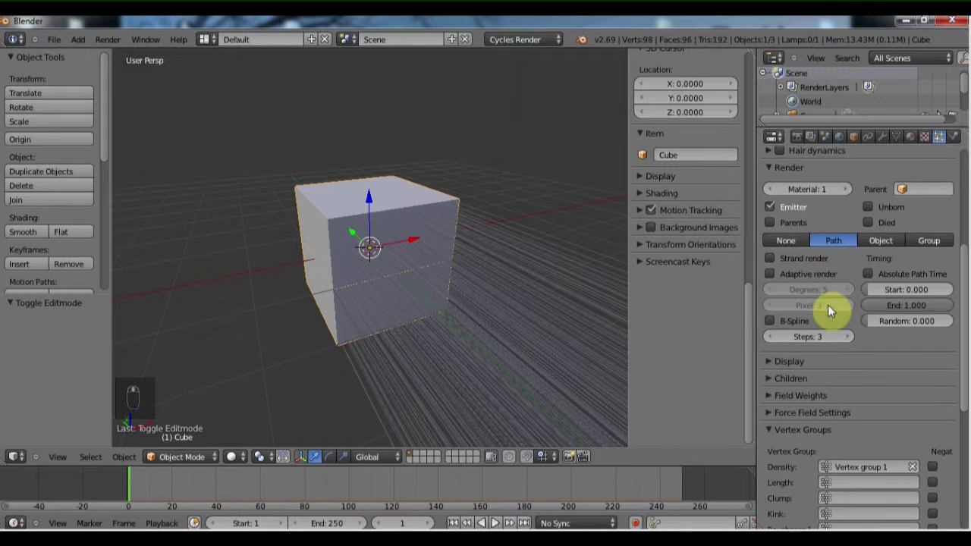
{"action": "scroll", "coordinate": [806, 342], "scroll_direction": "up", "scroll_amount": 2}
{"action": "scroll", "coordinate": [792, 319], "scroll_direction": "up", "scroll_amount": 5}
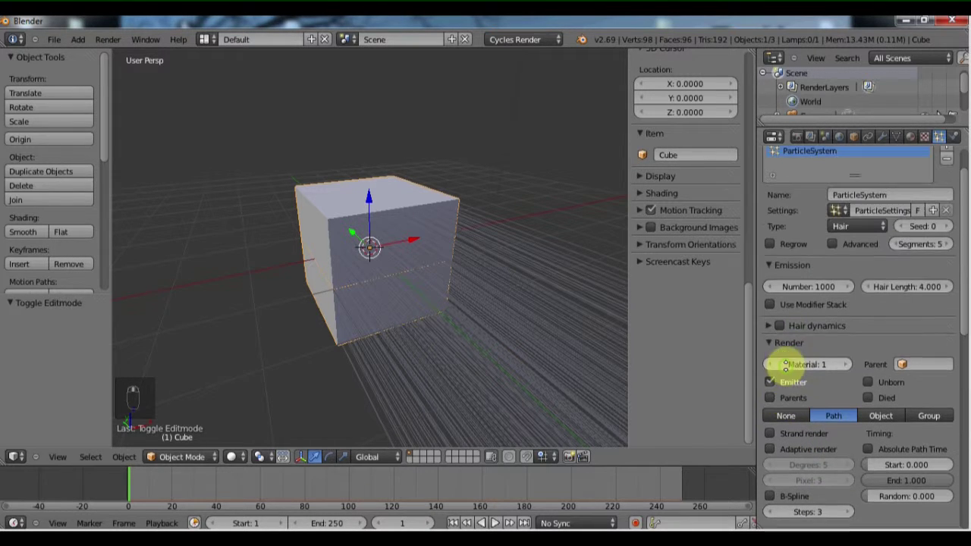
{"action": "scroll", "coordinate": [831, 356], "scroll_direction": "down", "scroll_amount": 5}
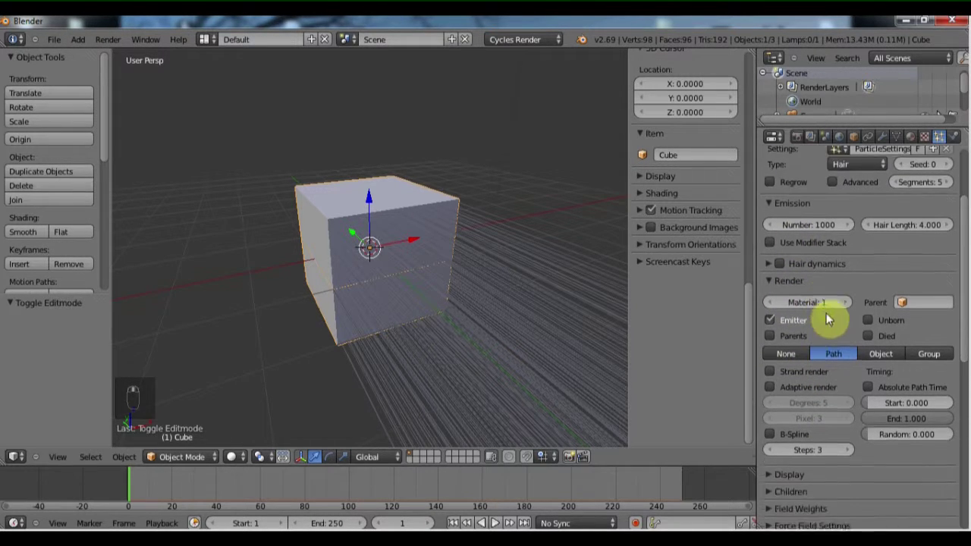
{"action": "left_click", "coordinate": [834, 346]}
{"action": "scroll", "coordinate": [832, 379], "scroll_direction": "down", "scroll_amount": 3}
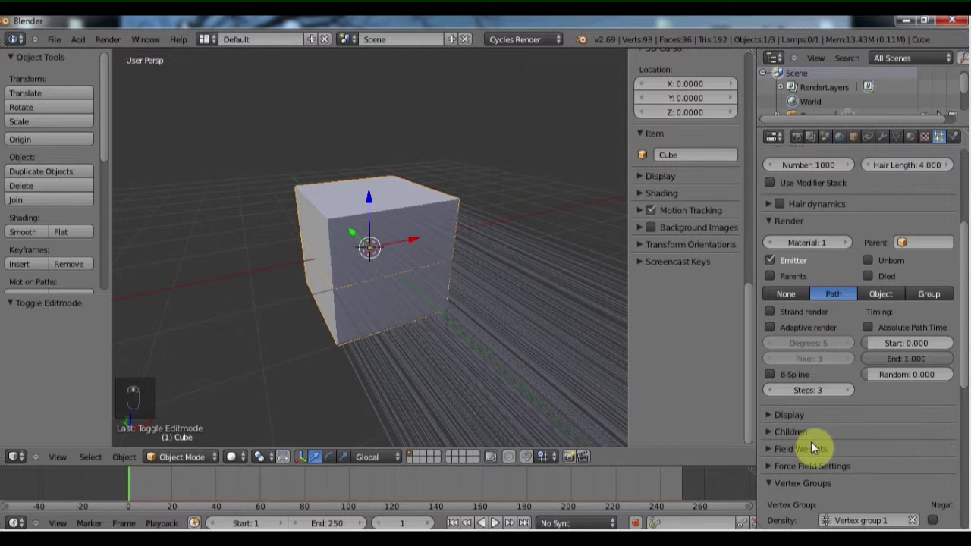
{"action": "scroll", "coordinate": [811, 446], "scroll_direction": "down", "scroll_amount": 8}
{"action": "left_click", "coordinate": [768, 246]}
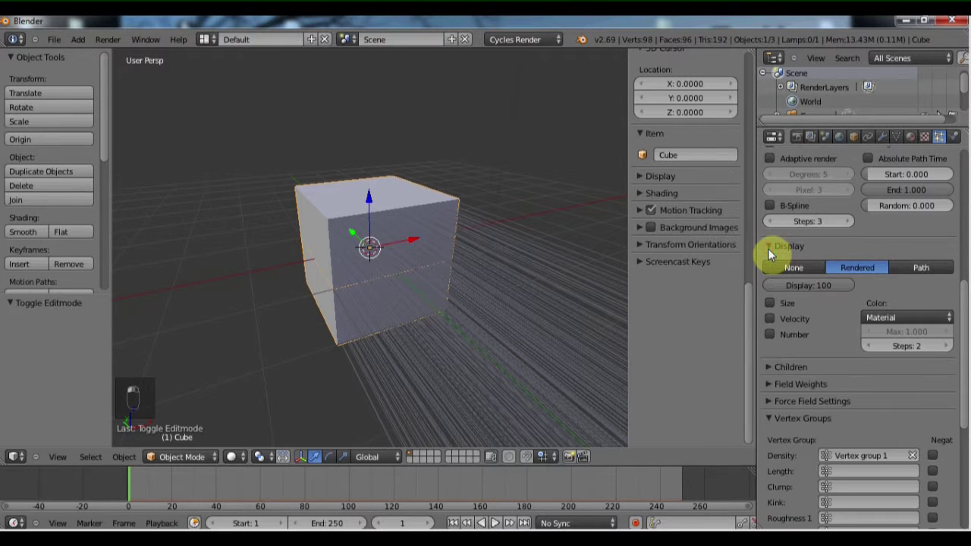
{"action": "left_click", "coordinate": [786, 252]}
{"action": "left_click", "coordinate": [792, 262]}
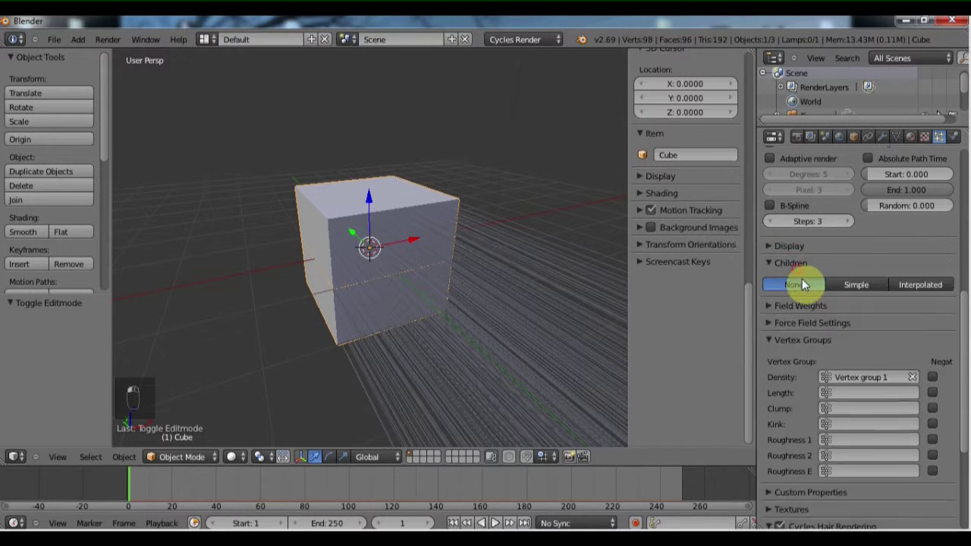
{"action": "left_click", "coordinate": [796, 265]}
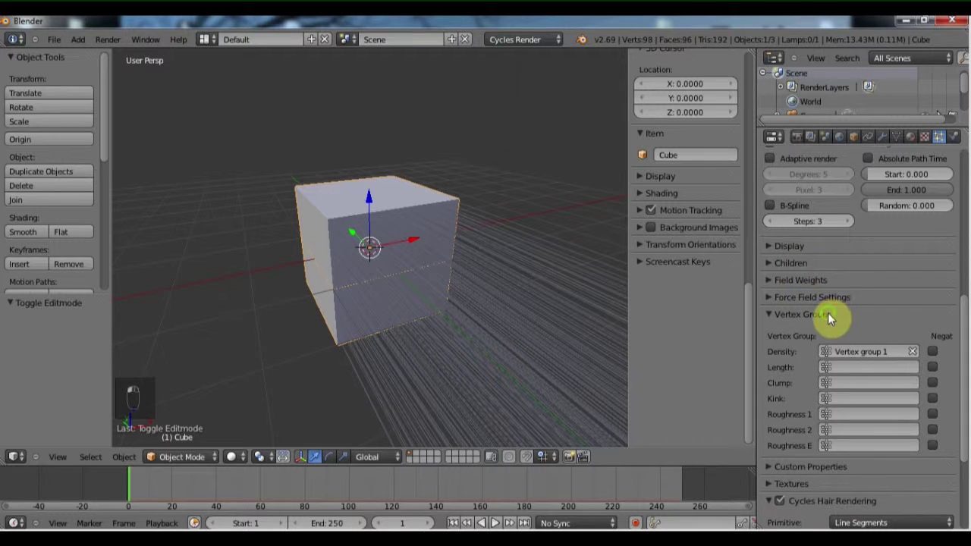
{"action": "scroll", "coordinate": [823, 288], "scroll_direction": "down", "scroll_amount": 3}
{"action": "scroll", "coordinate": [868, 425], "scroll_direction": "up", "scroll_amount": 15}
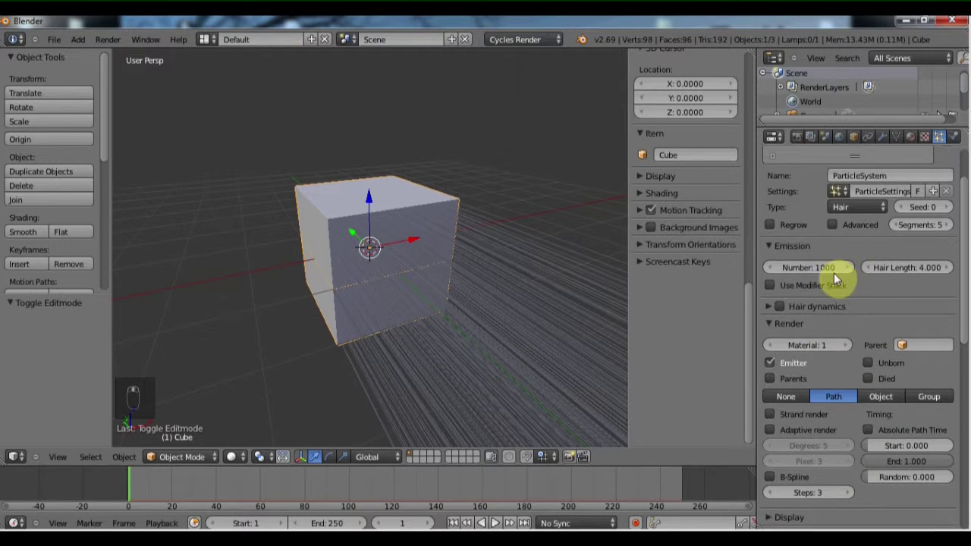
Turn on Hair dynamics for the particle system.
{"action": "left_click", "coordinate": [775, 309]}
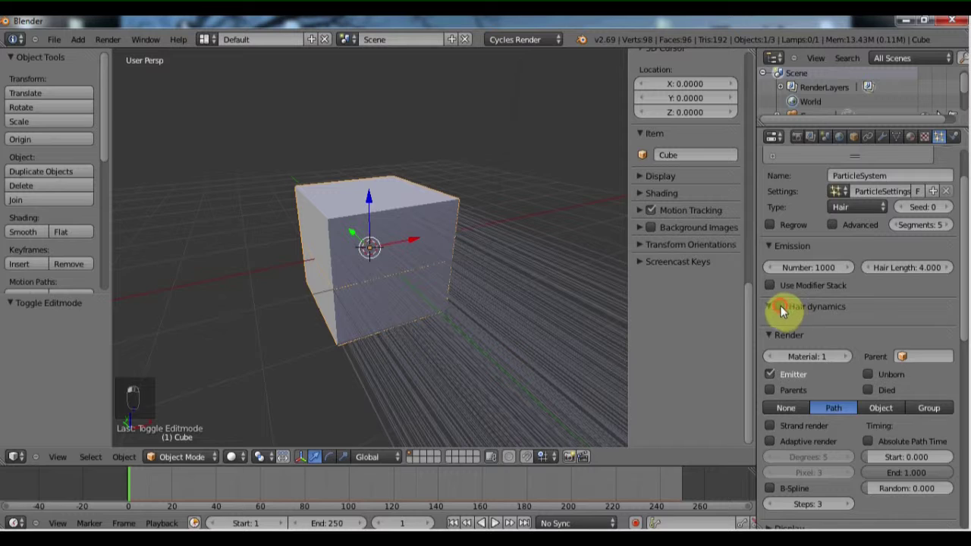
{"action": "left_click", "coordinate": [781, 310]}
{"action": "left_click", "coordinate": [780, 307]}
{"action": "left_click", "coordinate": [787, 308]}
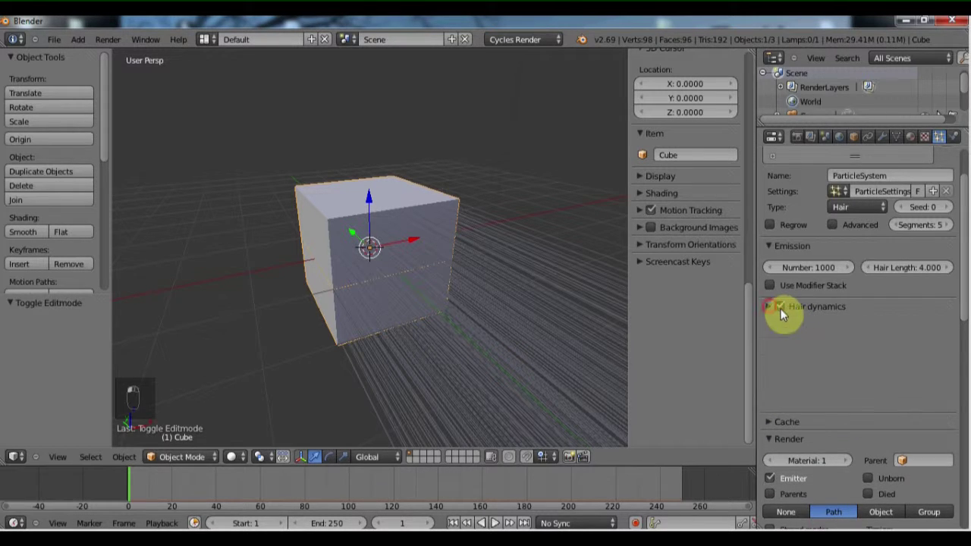
Enable the Advanced particle settings and set Emit From to Verts.
{"action": "left_click", "coordinate": [835, 225]}
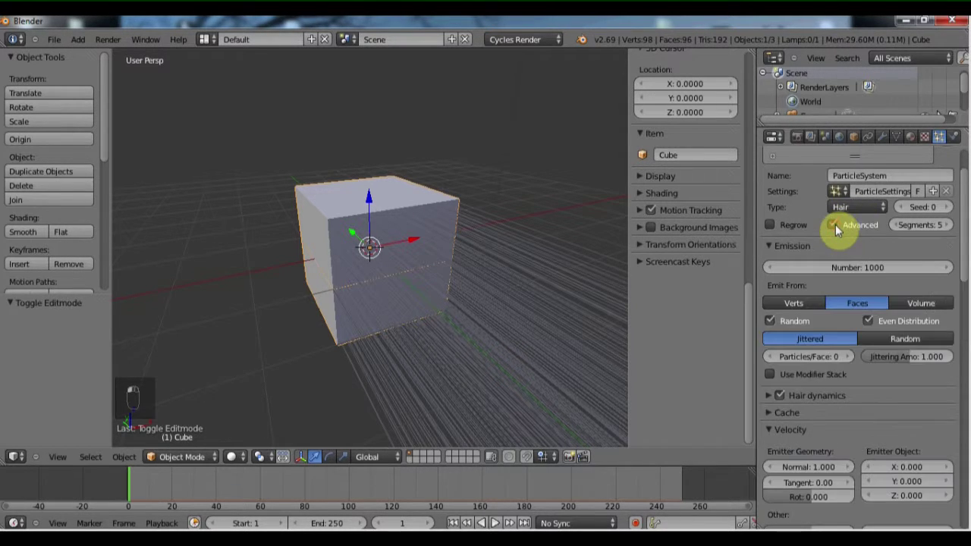
{"action": "key", "text": "ctrl+z"}
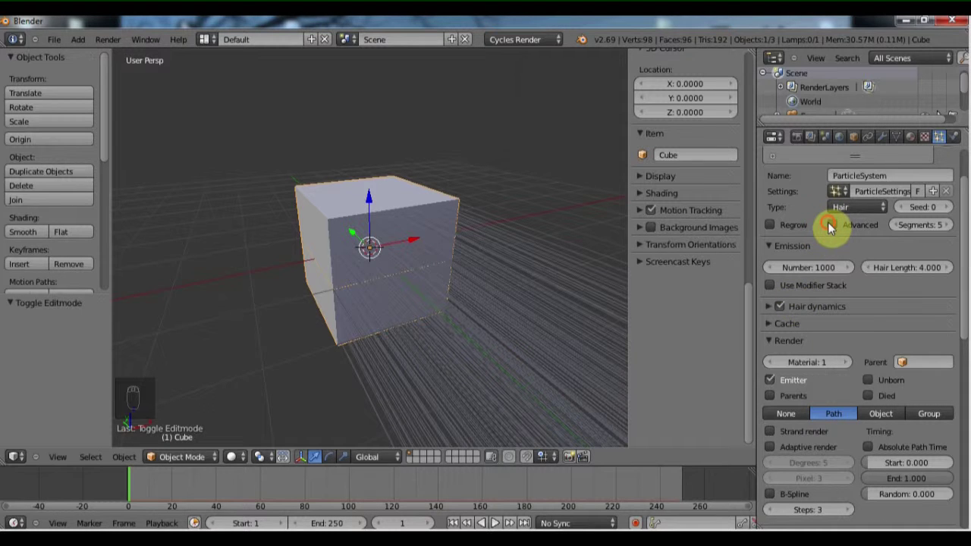
{"action": "left_click", "coordinate": [831, 225]}
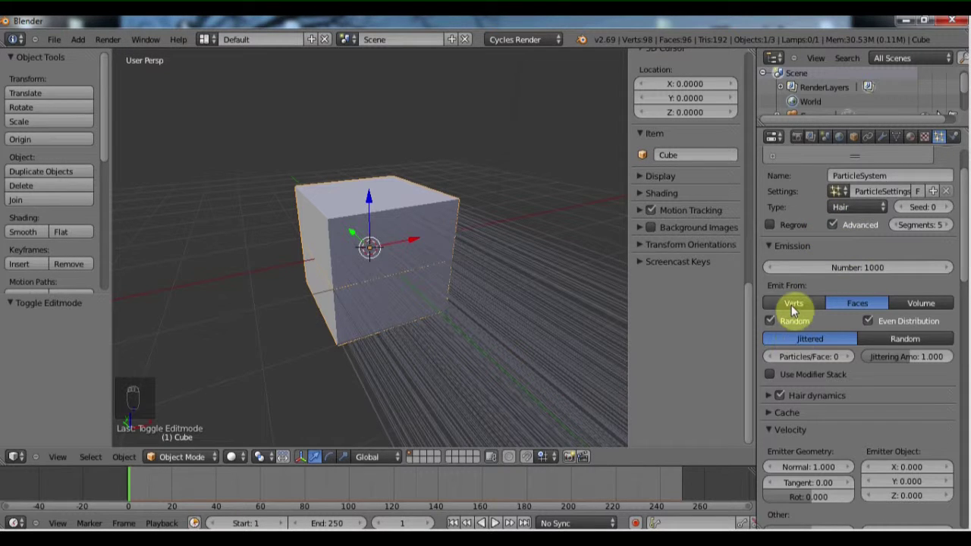
{"action": "left_click", "coordinate": [793, 305]}
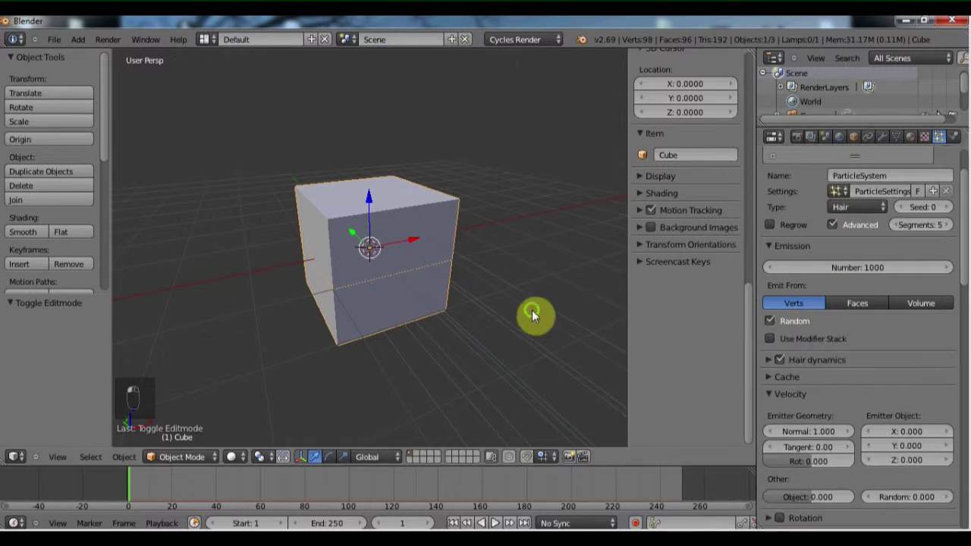
{"action": "middle_click_drag", "start_coordinate": [530, 315], "coordinate": [756, 216]}
Inspect the cube's mesh in Edit Mode, toggling selection of all vertices, then return to Object Mode.
{"action": "scroll", "coordinate": [819, 326], "scroll_direction": "down", "scroll_amount": 5}
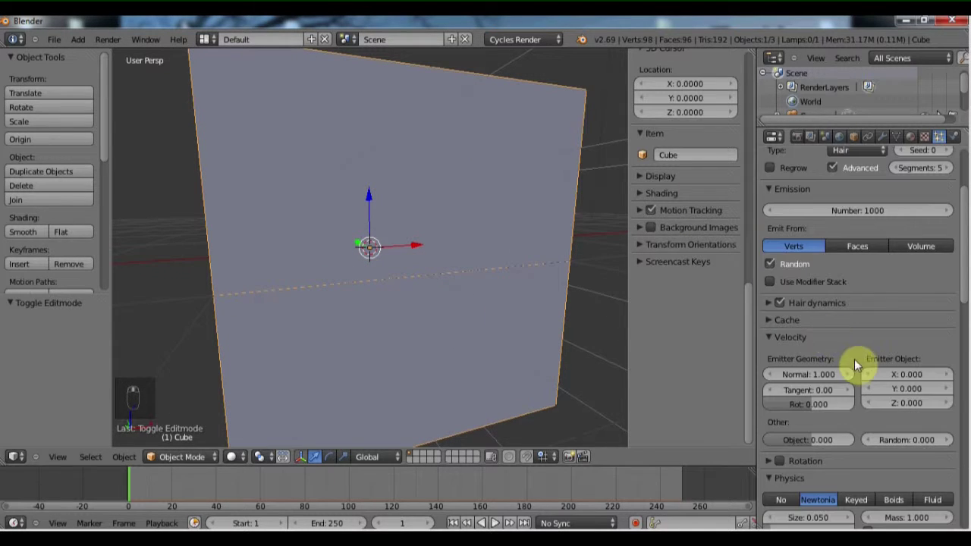
{"action": "scroll", "coordinate": [299, 299], "scroll_direction": "down", "scroll_amount": 3}
{"action": "key", "text": "Tab"}
{"action": "middle_click_drag", "start_coordinate": [396, 278], "coordinate": [425, 276]}
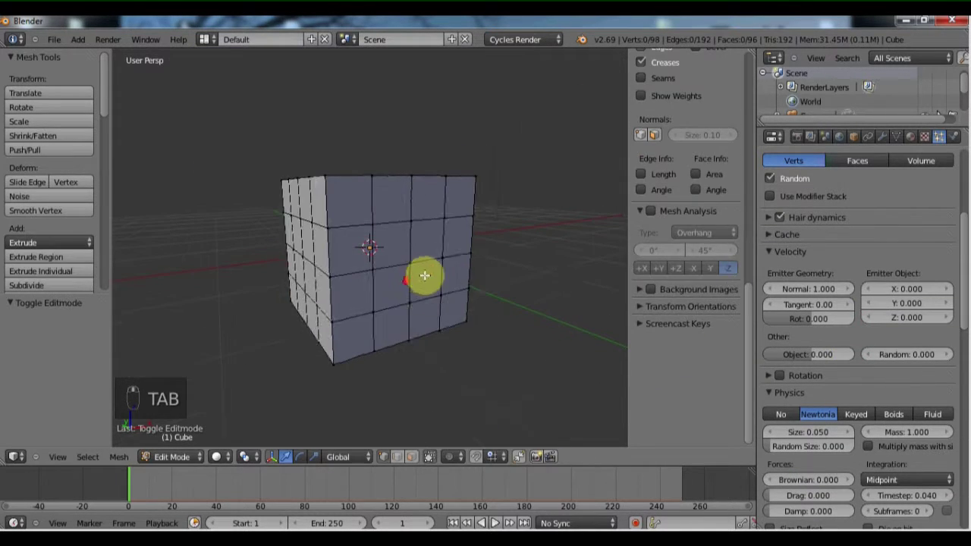
{"action": "key", "text": "a"}
{"action": "key", "text": "a"}
{"action": "key", "text": "Tab"}
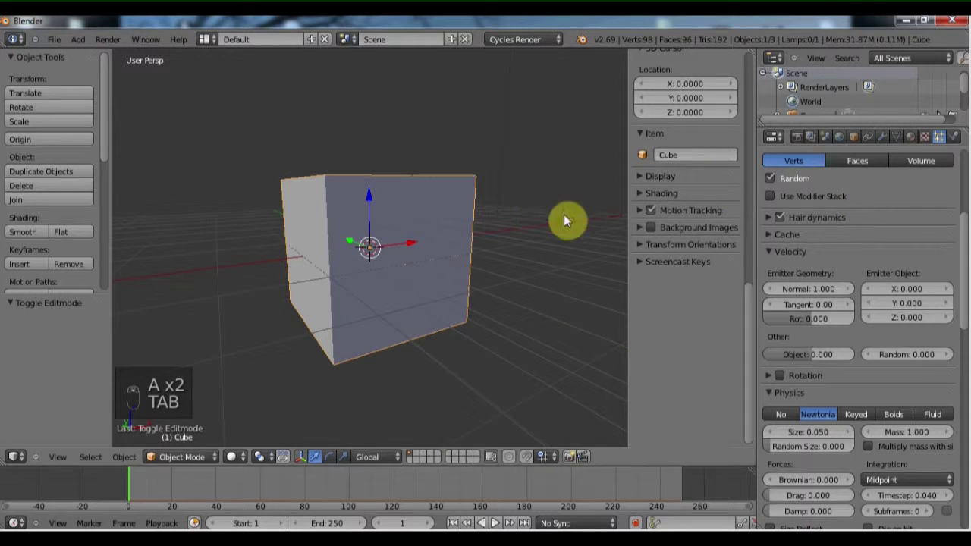
Add a Subdivision Surface modifier and move it above the particle system.
{"action": "left_click", "coordinate": [883, 137]}
{"action": "left_click", "coordinate": [853, 185]}
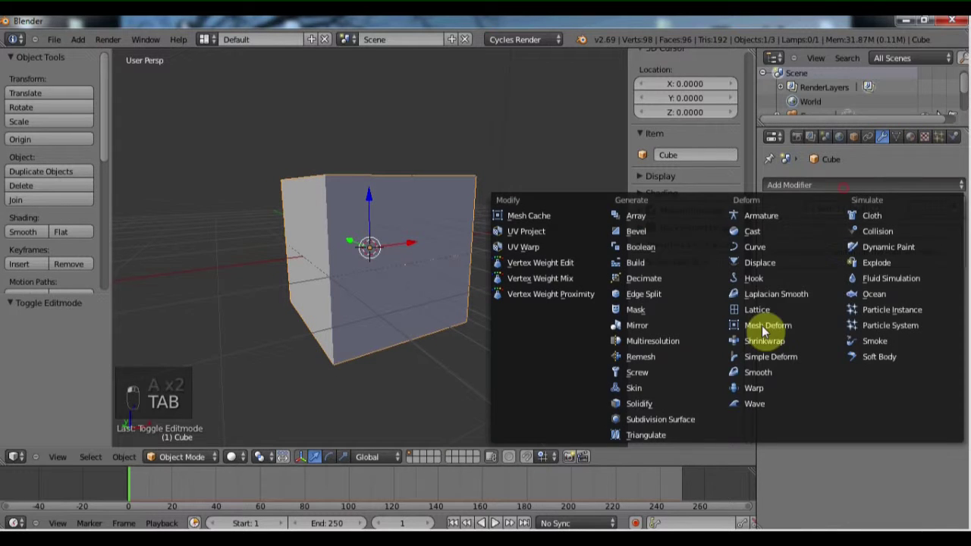
{"action": "left_click", "coordinate": [710, 418]}
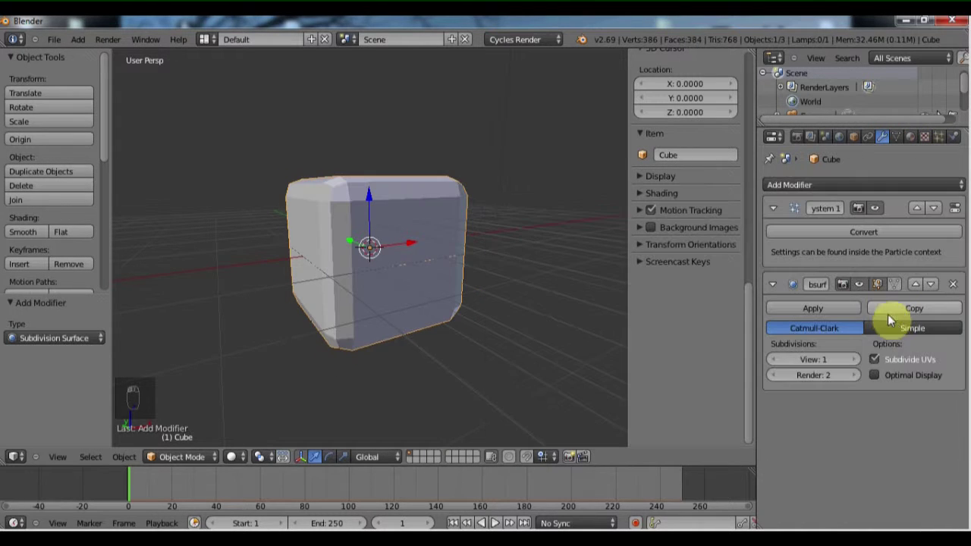
{"action": "left_click", "coordinate": [913, 285]}
{"action": "middle_click_drag", "start_coordinate": [547, 273], "coordinate": [577, 236]}
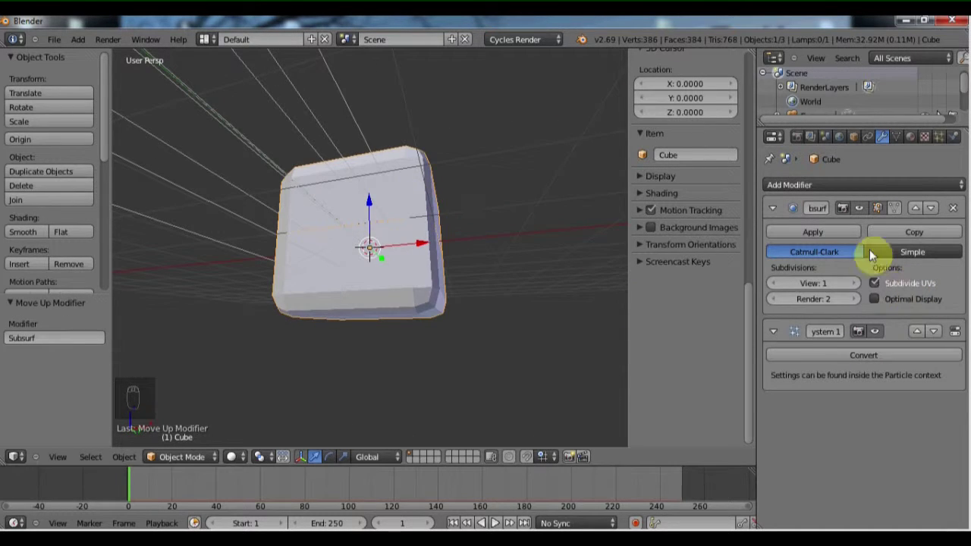
{"action": "scroll", "coordinate": [307, 222], "scroll_direction": "down", "scroll_amount": 3}
{"action": "middle_click_drag", "start_coordinate": [307, 222], "coordinate": [376, 247]}
Review the Physics tab, particle density group Vertex group 1, and the Object Data vertex group list.
{"action": "left_click", "coordinate": [952, 137]}
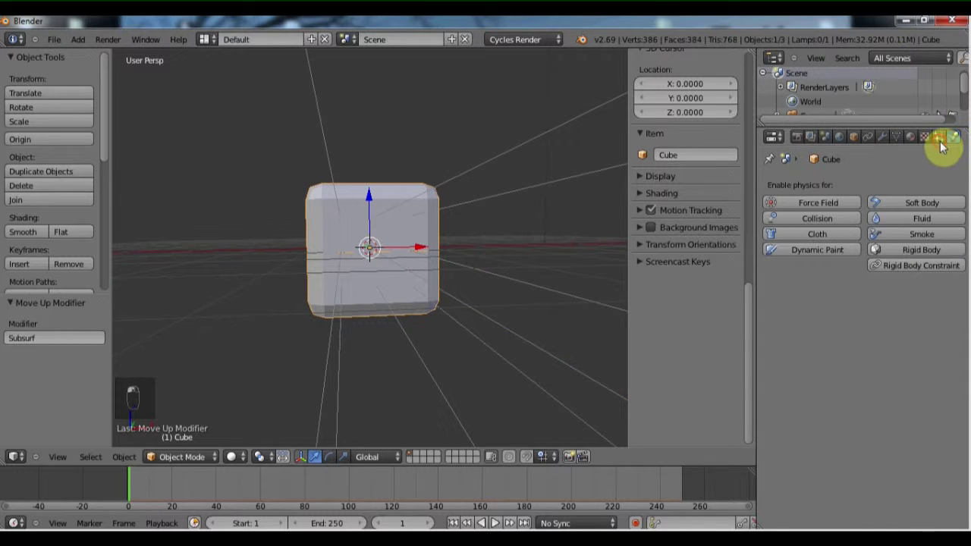
{"action": "left_click", "coordinate": [938, 137]}
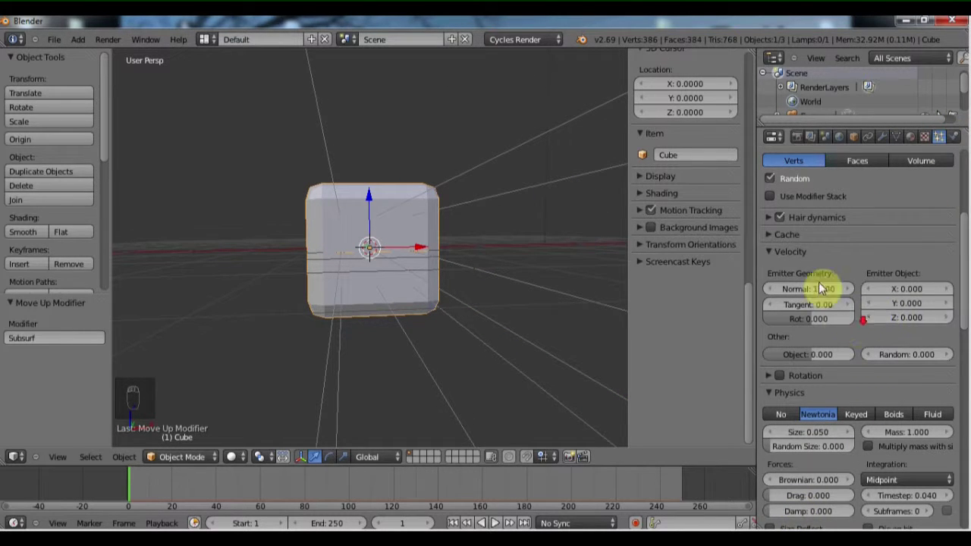
{"action": "scroll", "coordinate": [797, 251], "scroll_direction": "down", "scroll_amount": 1}
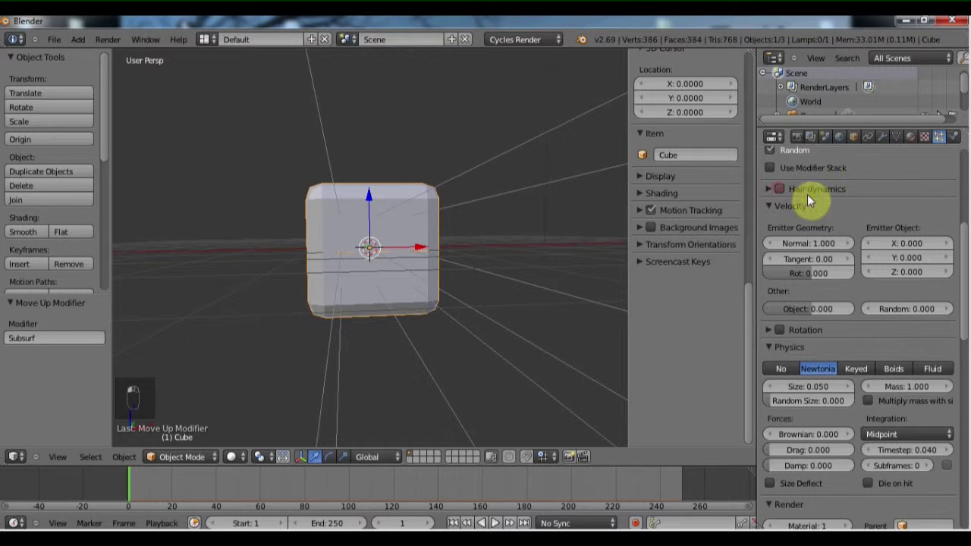
{"action": "scroll", "coordinate": [834, 212], "scroll_direction": "down", "scroll_amount": 6}
{"action": "scroll", "coordinate": [845, 332], "scroll_direction": "down", "scroll_amount": 12}
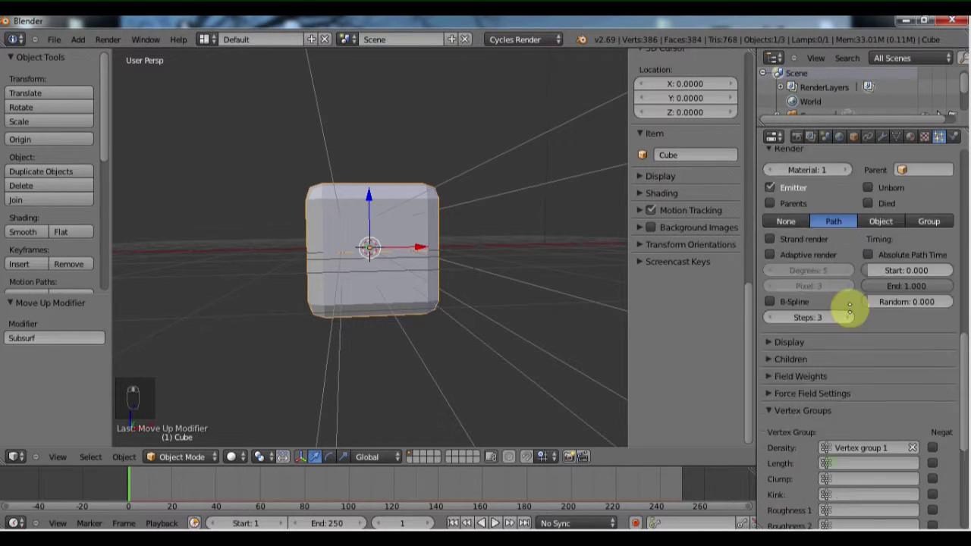
{"action": "scroll", "coordinate": [910, 339], "scroll_direction": "down", "scroll_amount": 3}
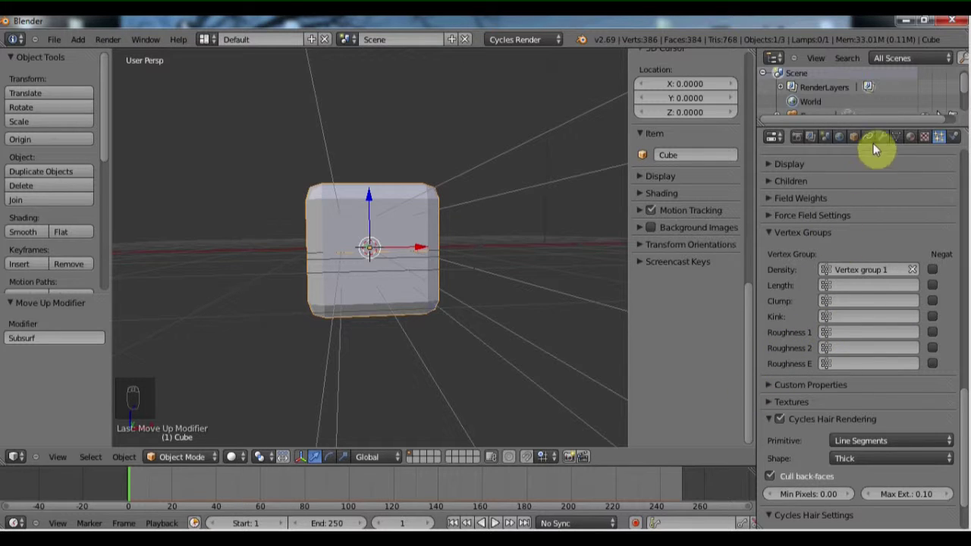
{"action": "left_click", "coordinate": [900, 136]}
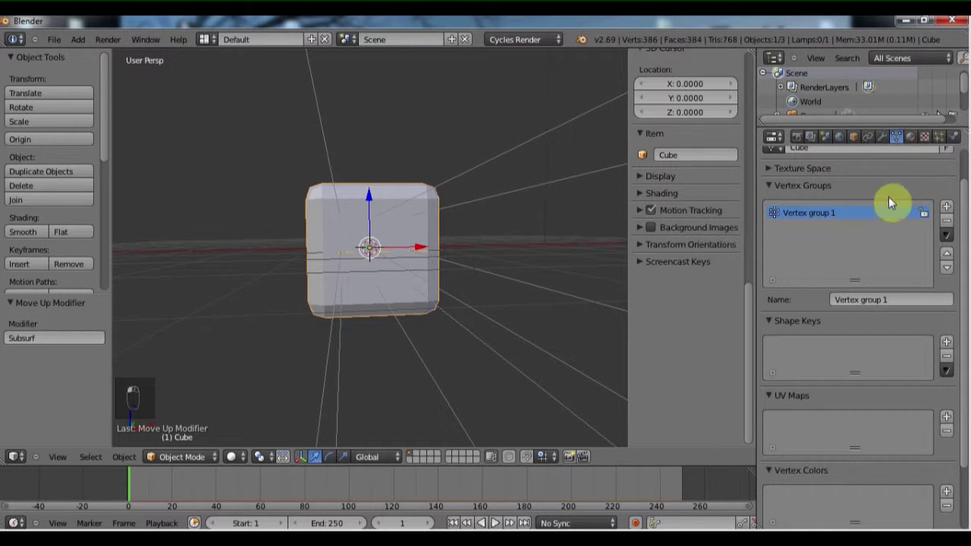
{"action": "left_click", "coordinate": [943, 138]}
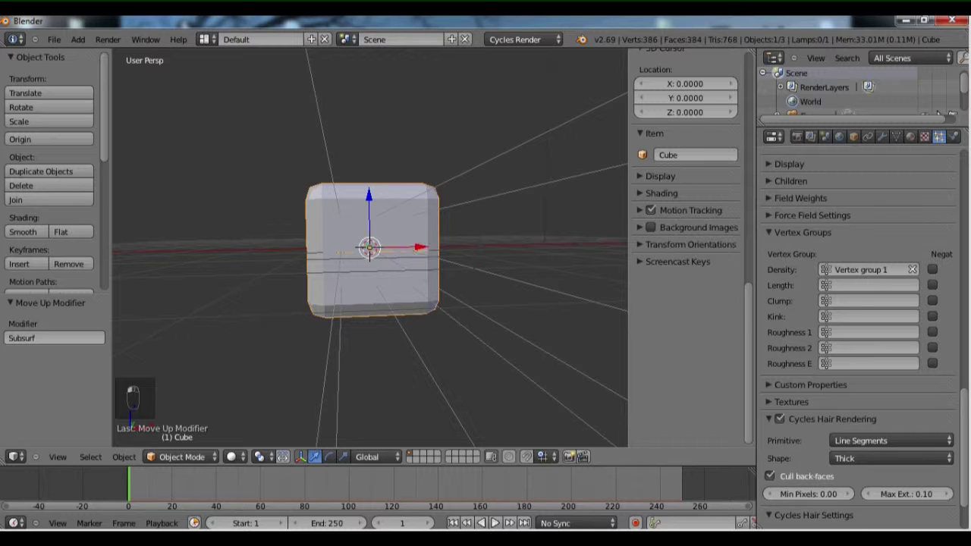
{"action": "middle_click_drag", "start_coordinate": [284, 265], "coordinate": [430, 316]}
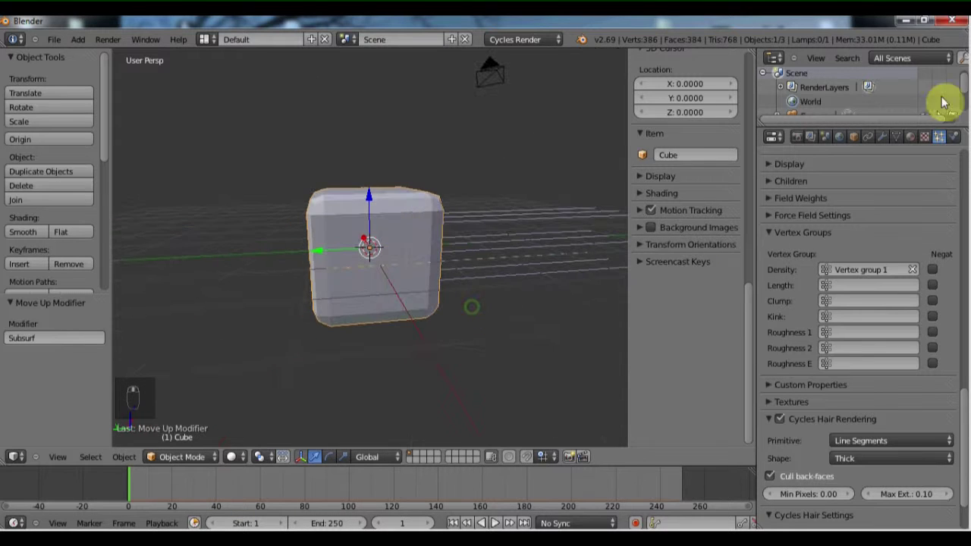
Raise the Subdivision Surface viewport level to 2 and shade the cube smooth.
{"action": "left_click", "coordinate": [882, 137]}
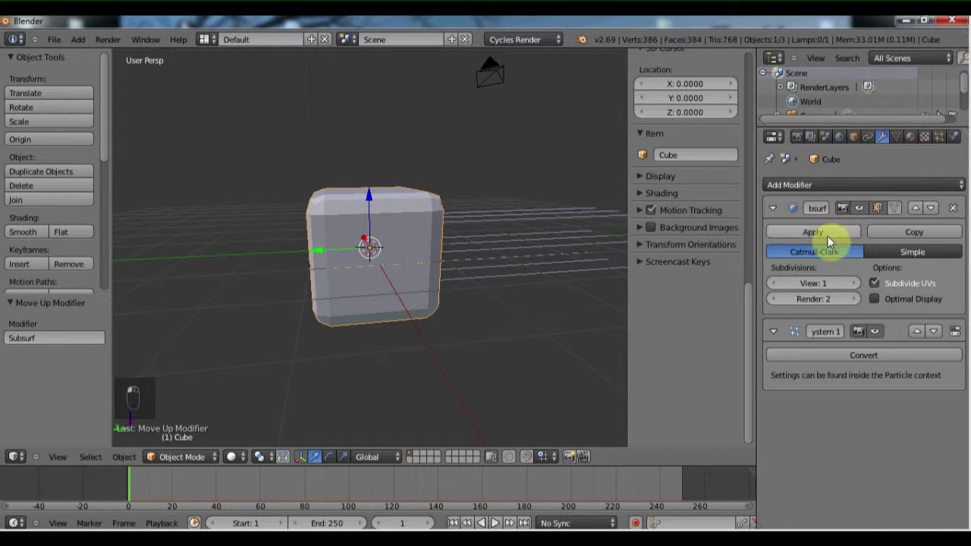
{"action": "left_click", "coordinate": [853, 283]}
{"action": "middle_click_drag", "start_coordinate": [470, 280], "coordinate": [61, 243]}
{"action": "left_click", "coordinate": [25, 233]}
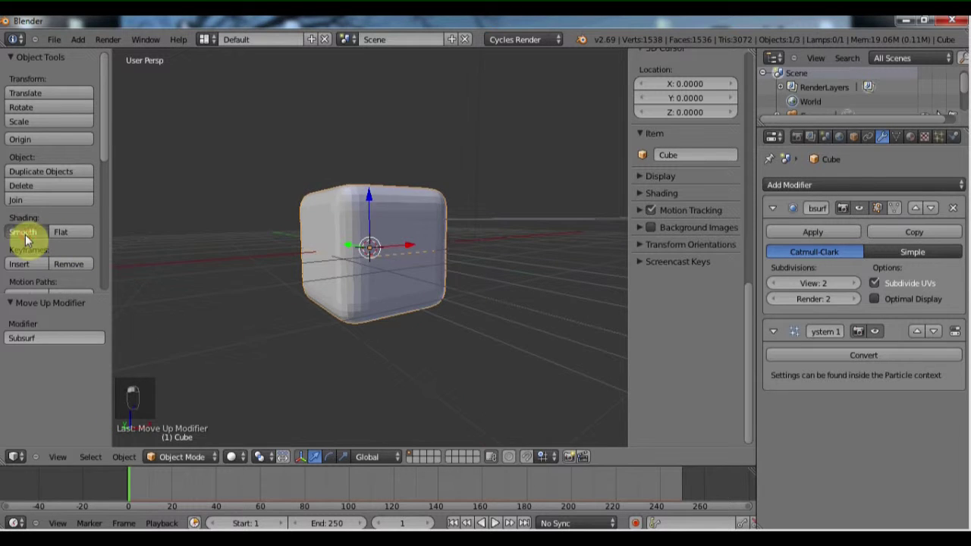
{"action": "middle_click_drag", "start_coordinate": [237, 296], "coordinate": [422, 332]}
{"action": "scroll", "coordinate": [288, 326], "scroll_direction": "down", "scroll_amount": 4}
{"action": "scroll", "coordinate": [422, 332], "scroll_direction": "up", "scroll_amount": 2}
{"action": "scroll", "coordinate": [425, 333], "scroll_direction": "down", "scroll_amount": 2}
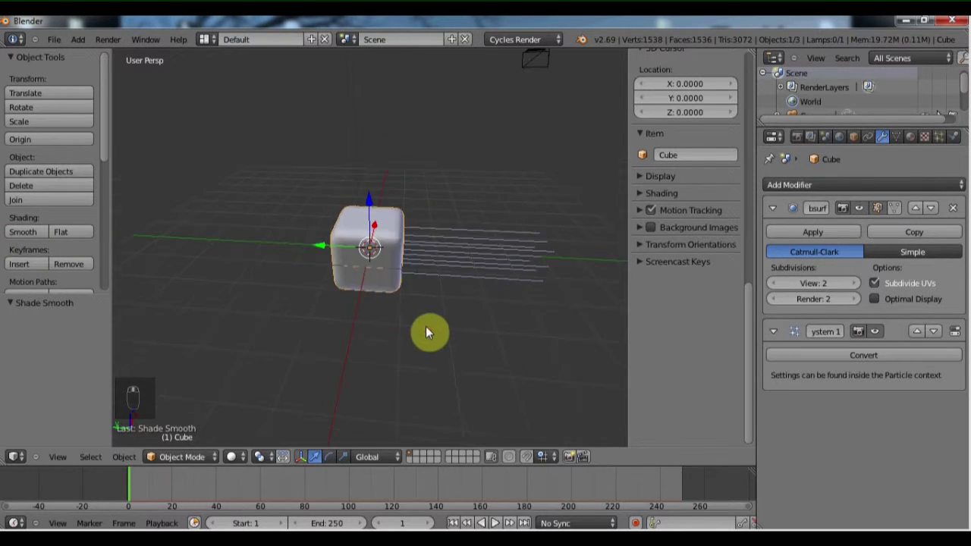
{"action": "scroll", "coordinate": [426, 326], "scroll_direction": "down", "scroll_amount": 4}
{"action": "mouse_move", "coordinate": [426, 326]}
{"action": "middle_mouse_down"}
{"action": "mouse_move", "coordinate": [405, 332]}
{"action": "mouse_move", "coordinate": [471, 303]}
{"action": "middle_mouse_up"}
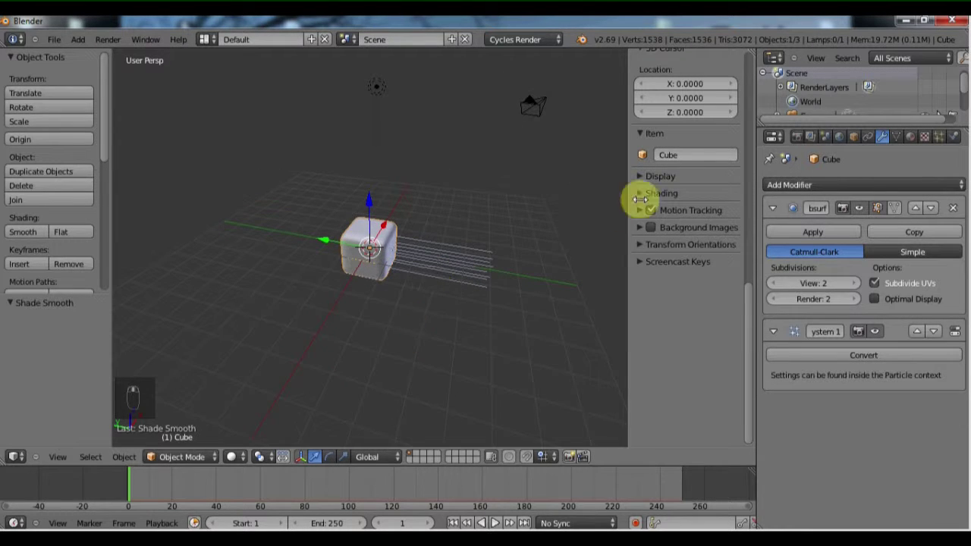
{"action": "middle_click_drag", "start_coordinate": [357, 221], "coordinate": [411, 214]}
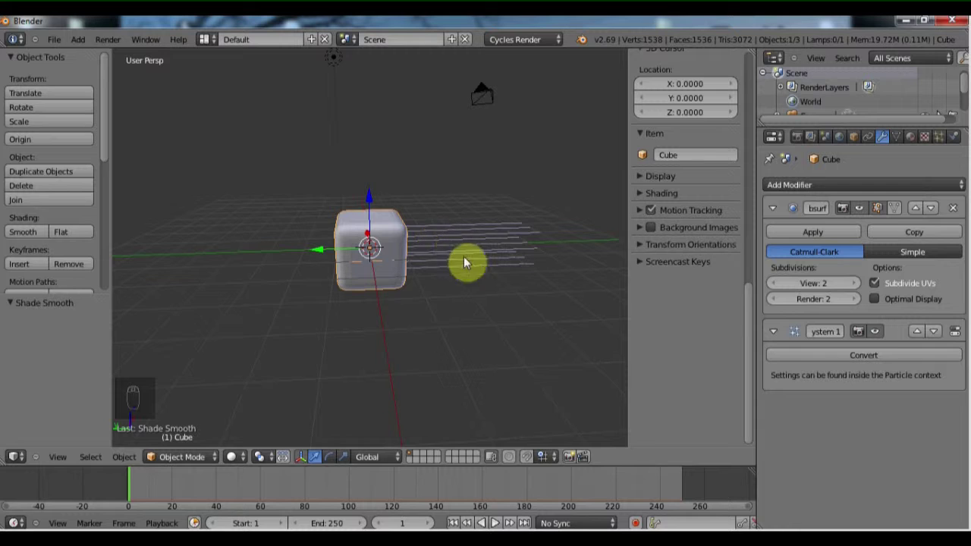
{"action": "middle_click_drag", "start_coordinate": [463, 258], "coordinate": [494, 215]}
{"action": "scroll", "coordinate": [284, 278], "scroll_direction": "down", "scroll_amount": 3}
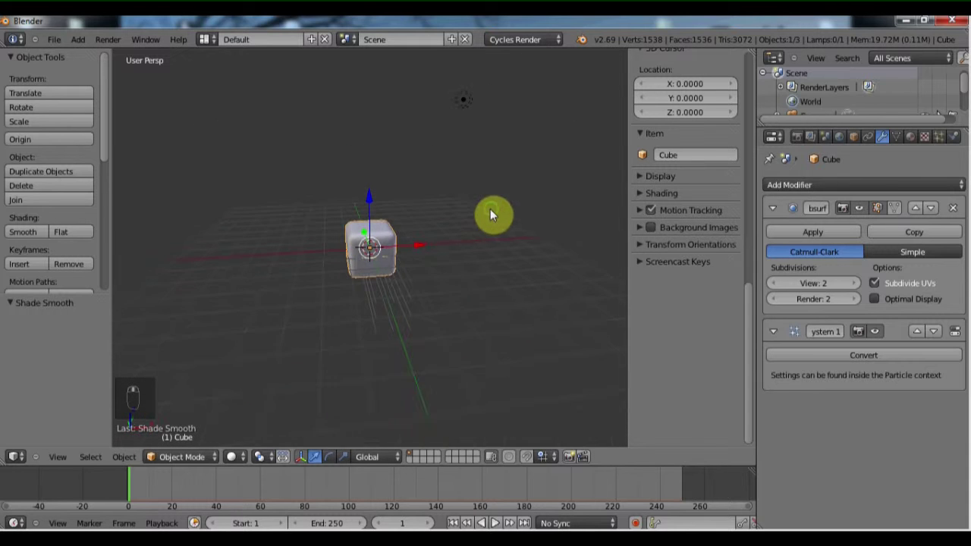